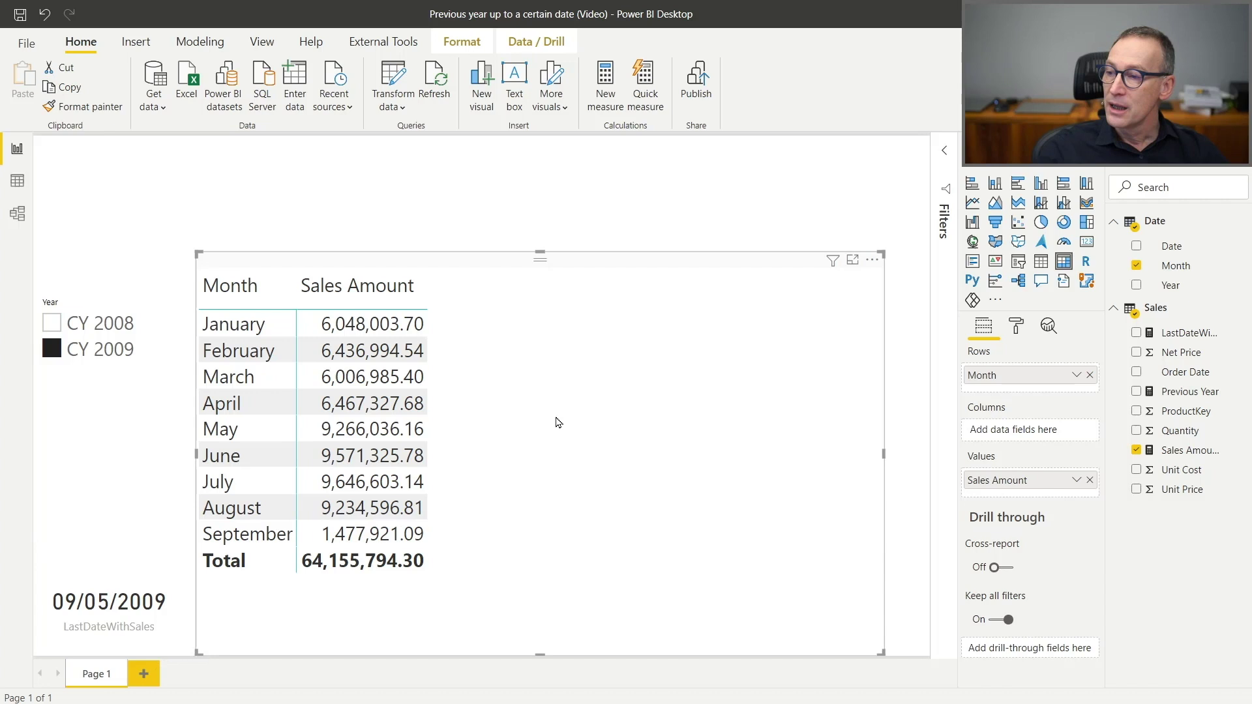
Add the Previous Year measure to the matrix values beside Sales Amount
click(1202, 393)
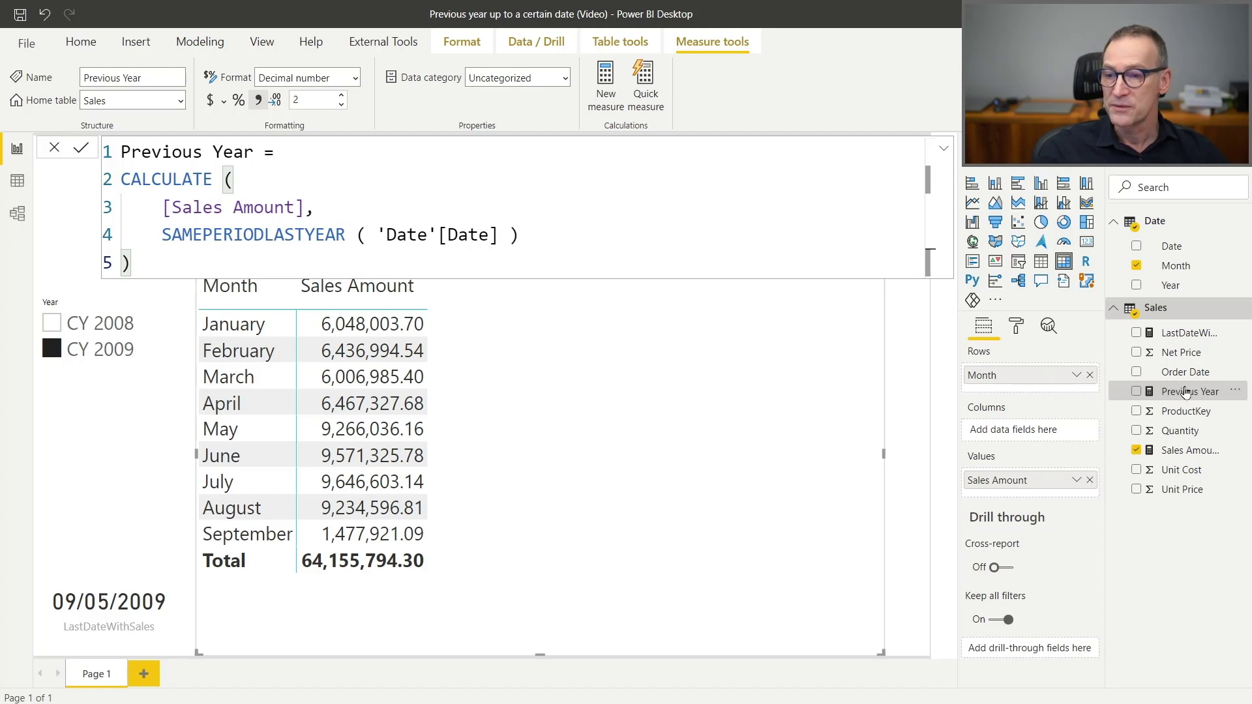
drag(1206, 399, 577, 409)
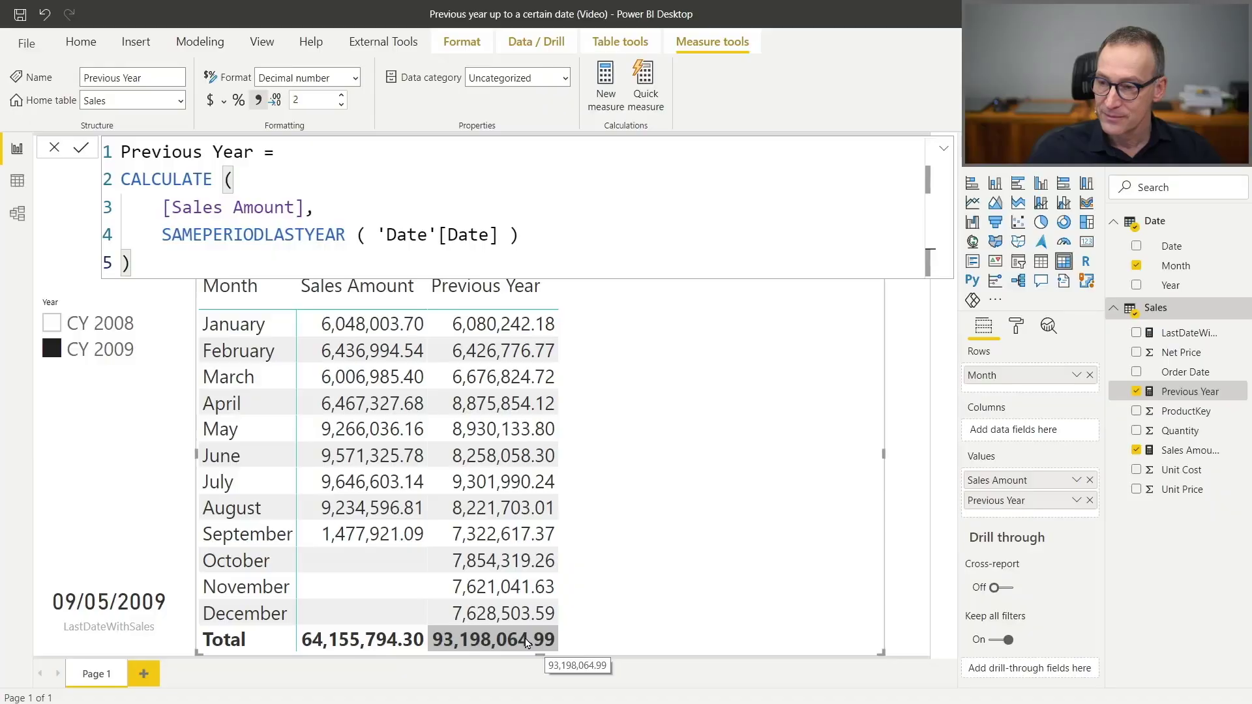
Deselect the matrix and show the Date table's 731 rows in Data view
click(141, 446)
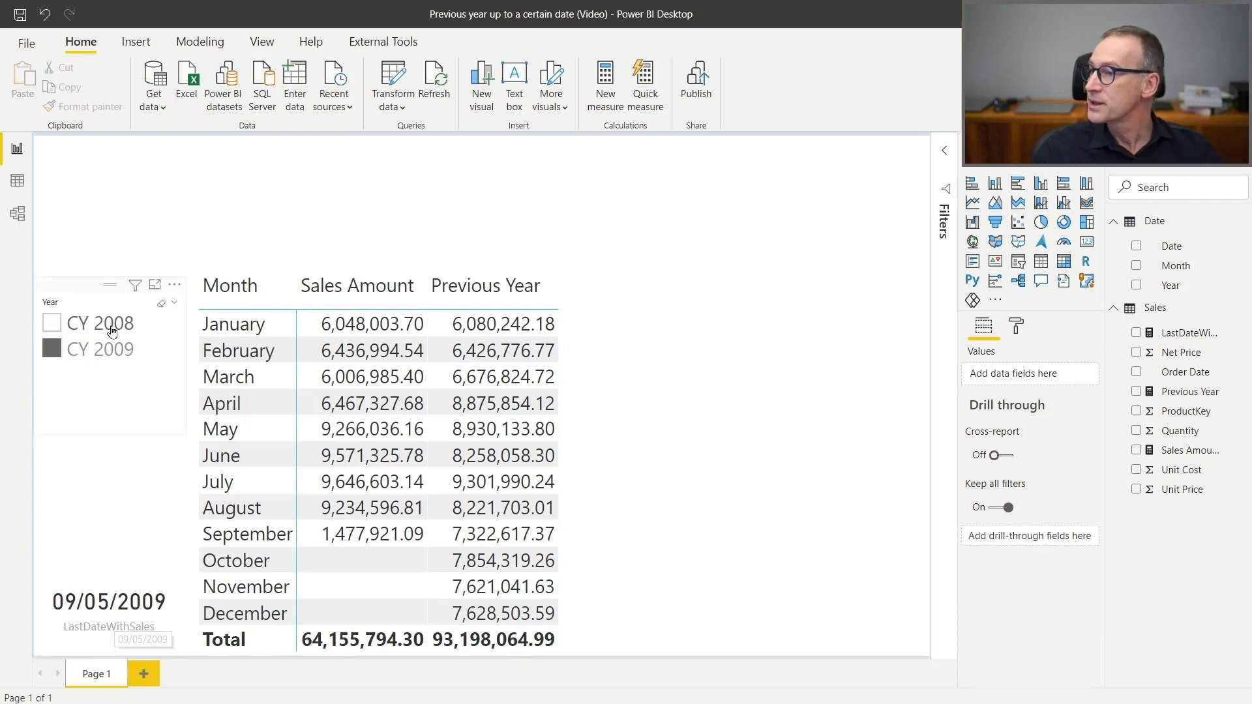
click(21, 183)
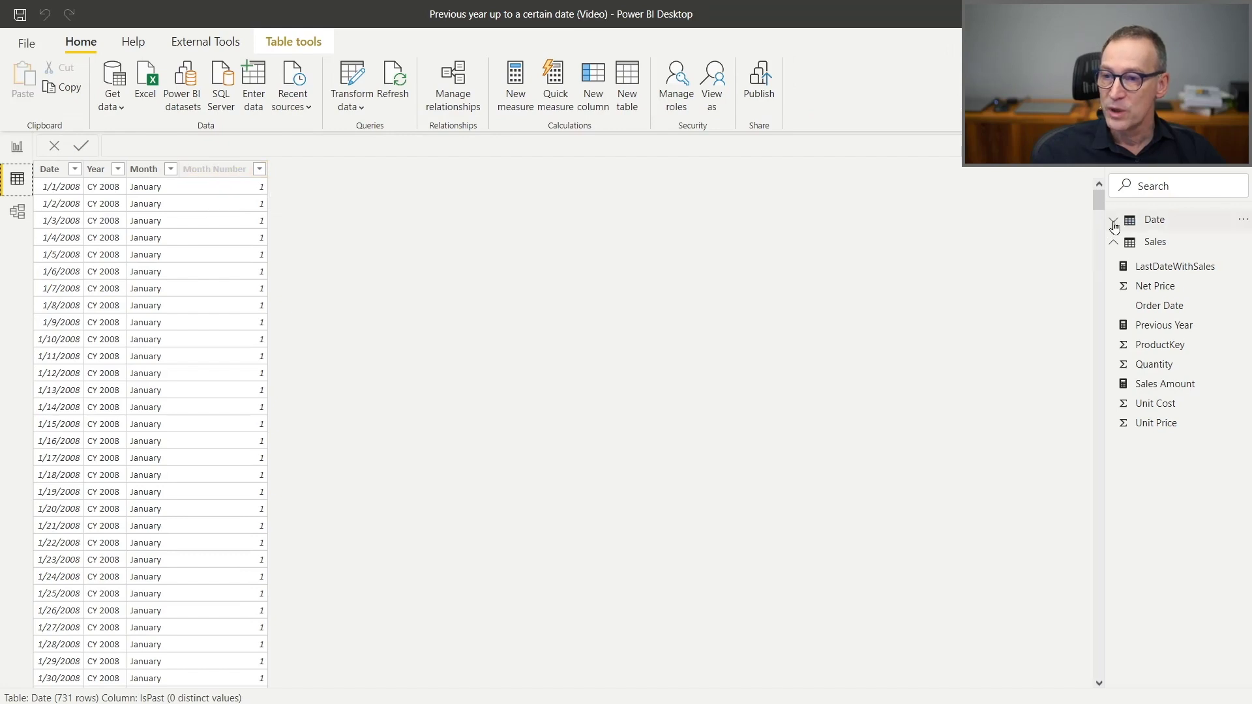
Start a new Date column: IsPast = with VAR LastSaleDate = MAX ( 'Sales'[Order Date] )
click(1162, 223)
right_click(1157, 222)
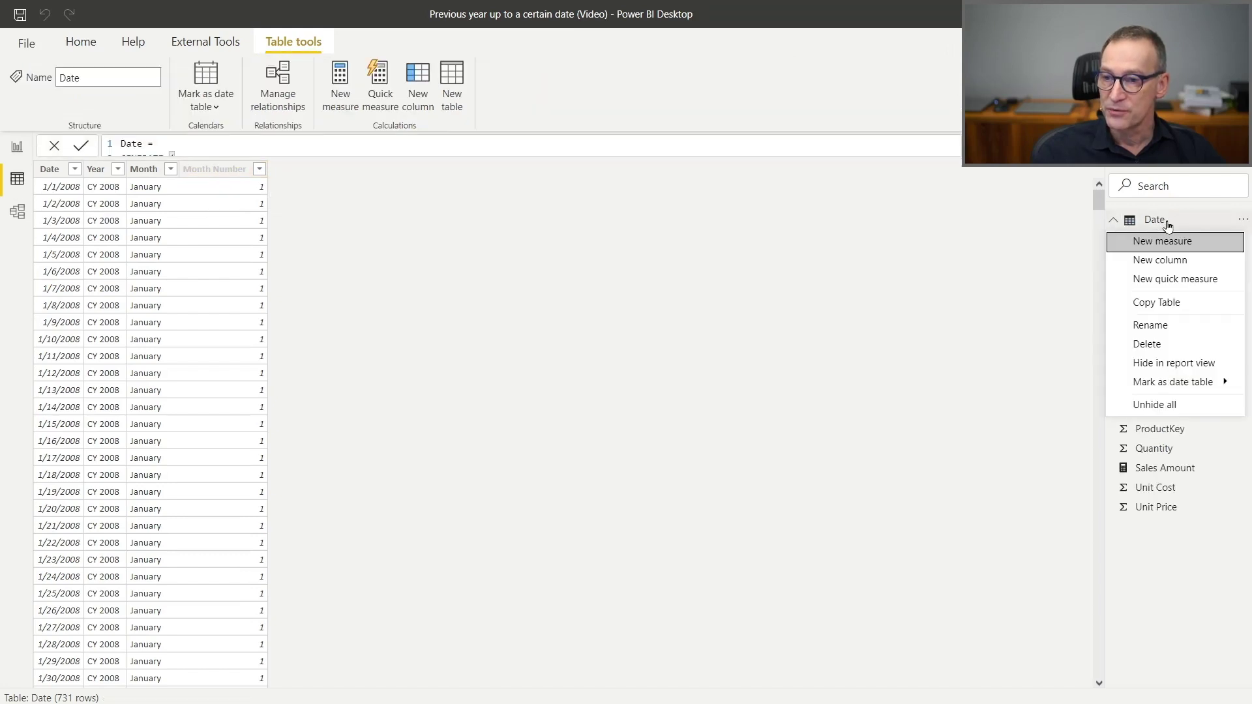
click(1177, 261)
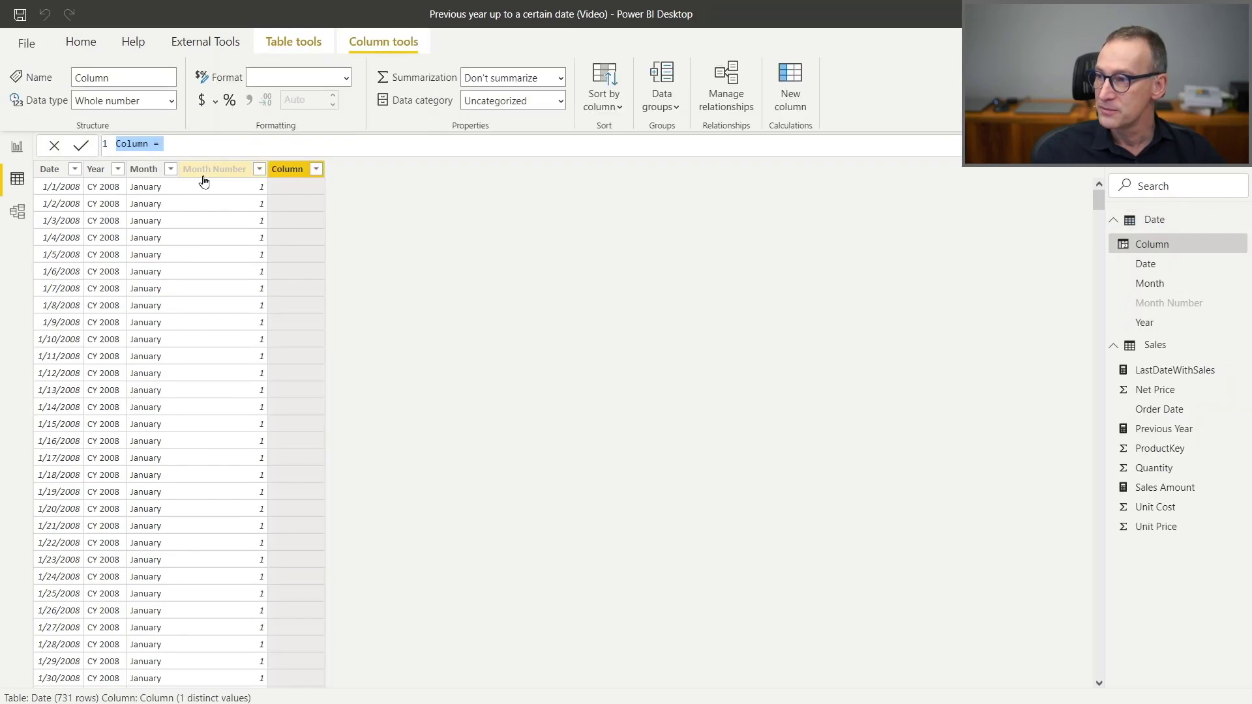
scroll(443, 145, up, 3)
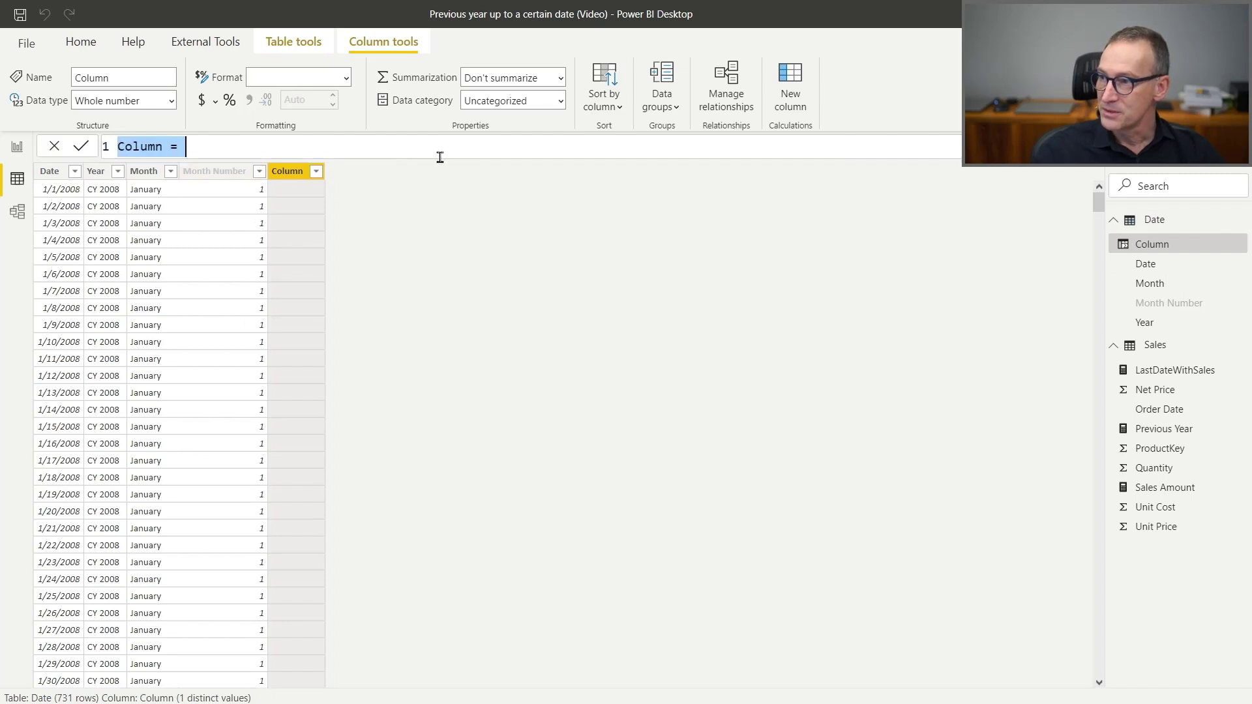
text(IsPas)
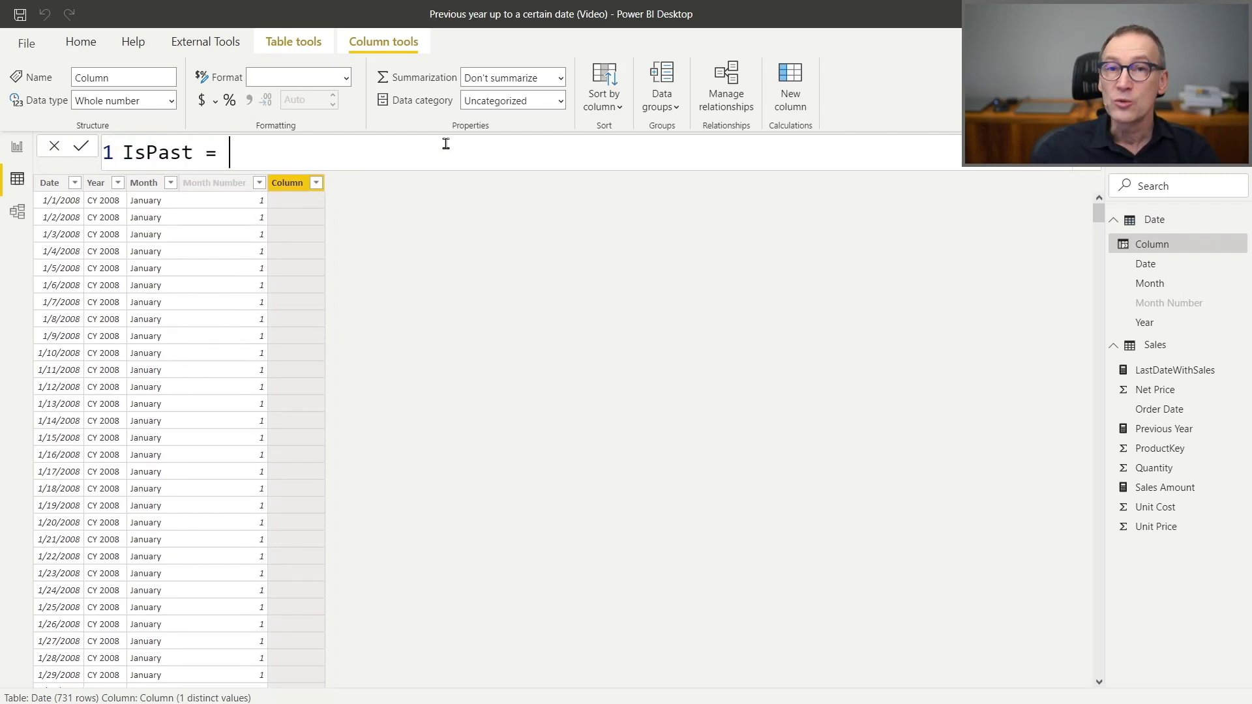
text(t =)
key(shift+Return)
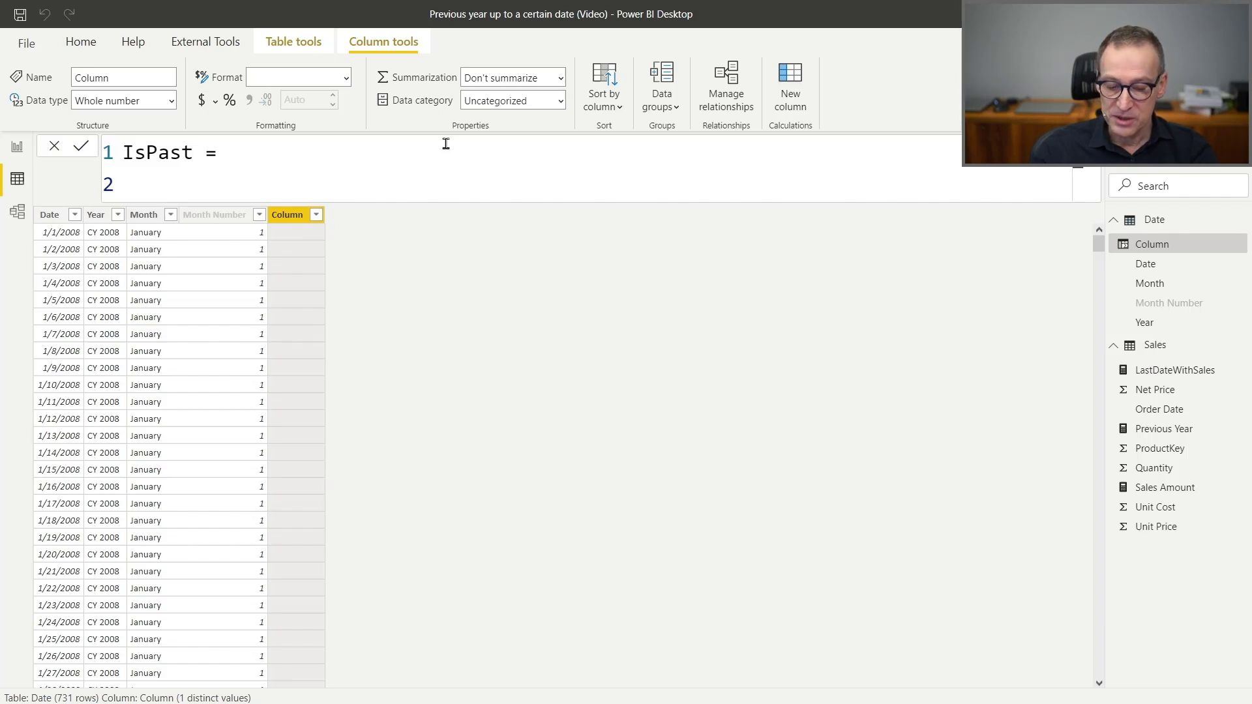
text(VAR Last)
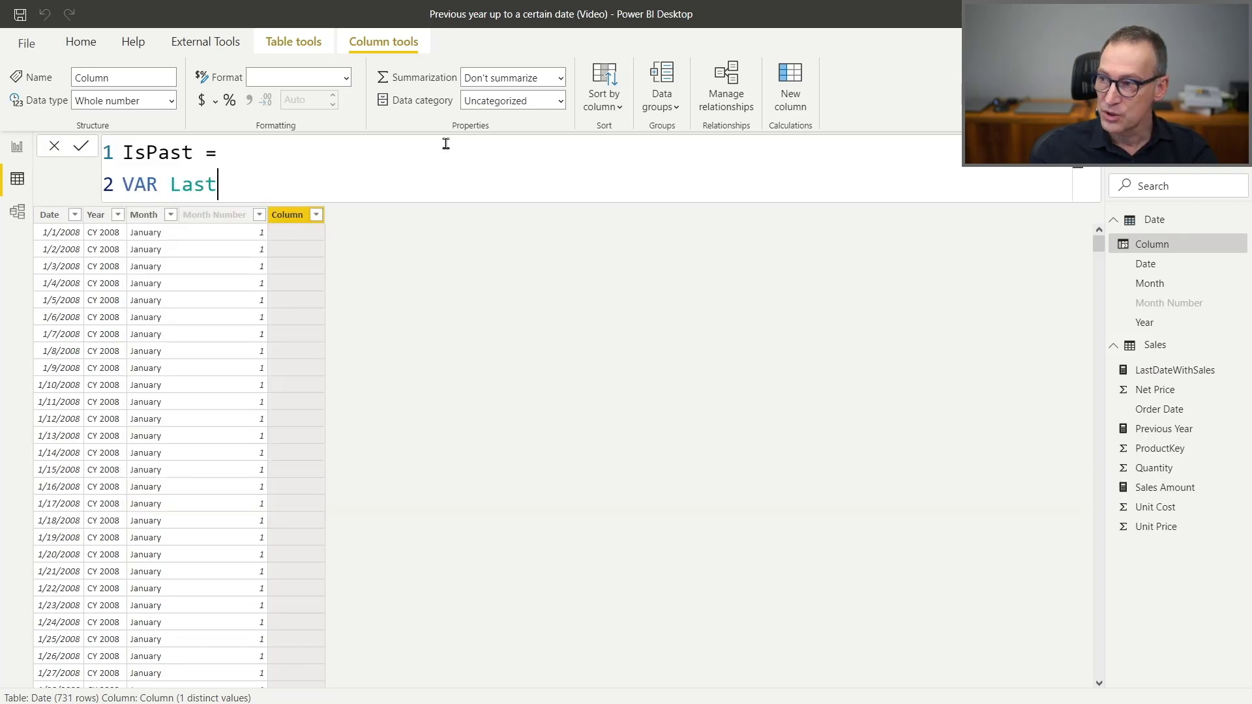
text(Sale)
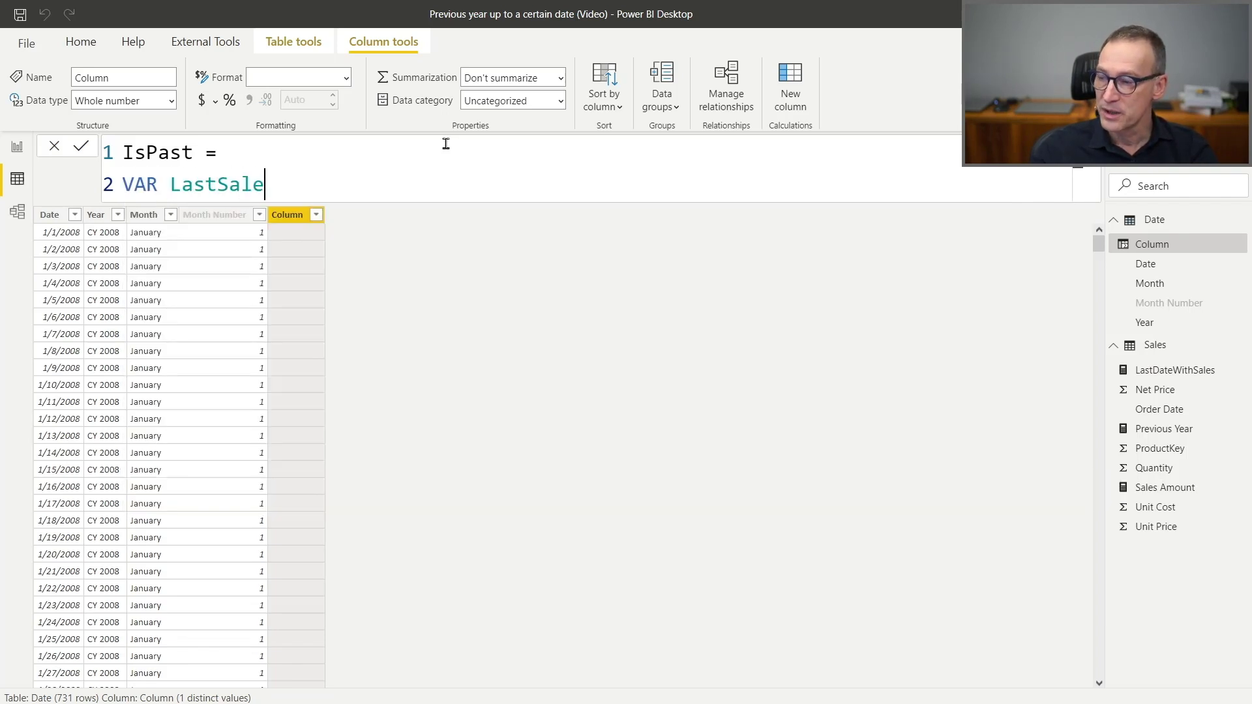
text(Date = MAX )
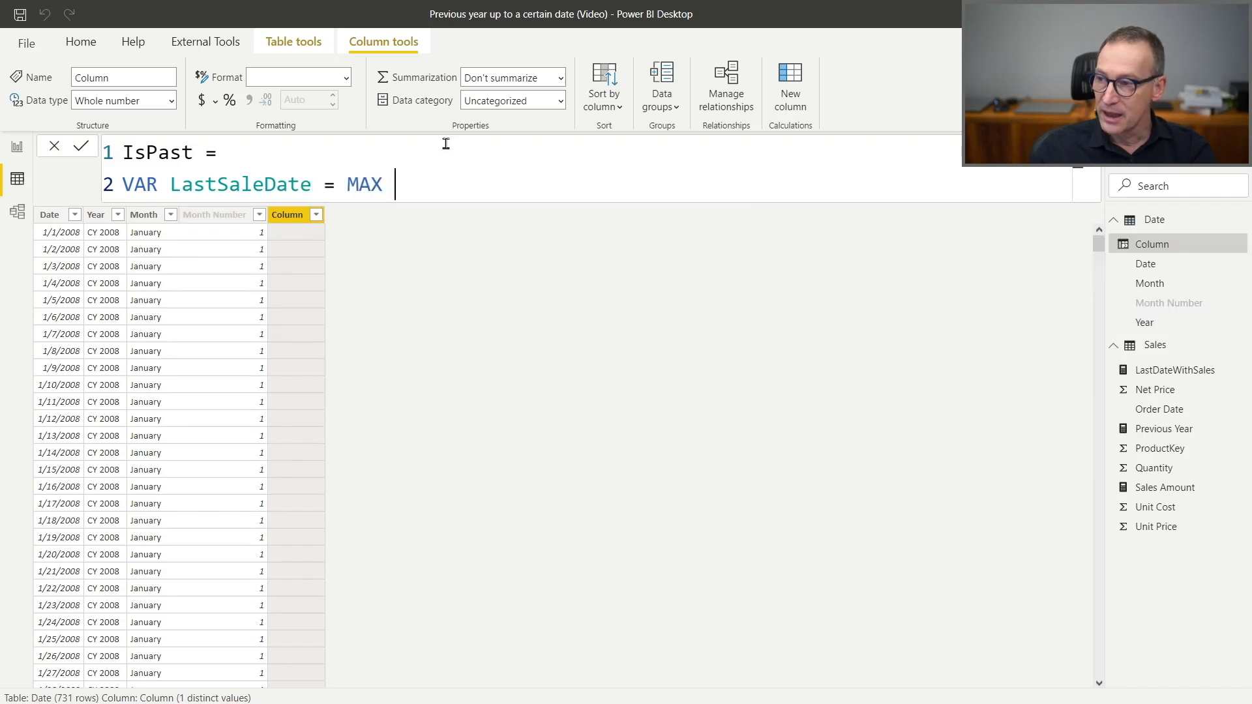
text(( 'Sales'[)
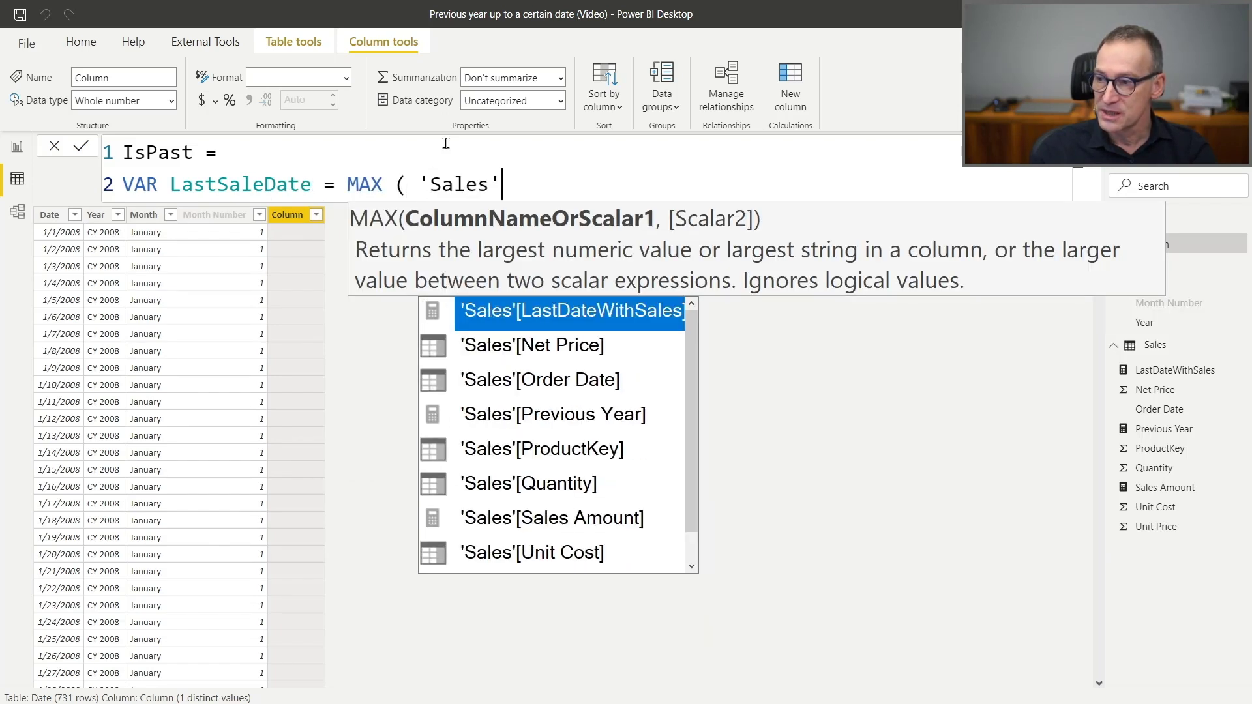
text(O)
key(Tab)
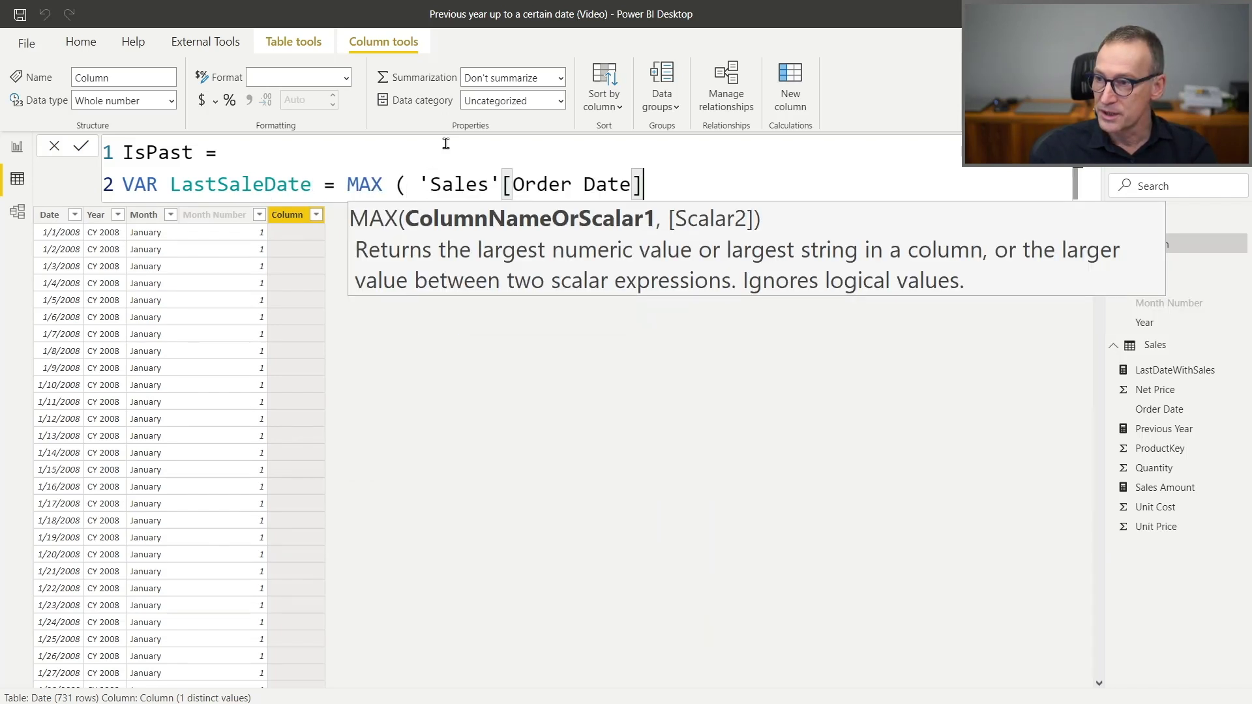
text())
key(shift+Return)
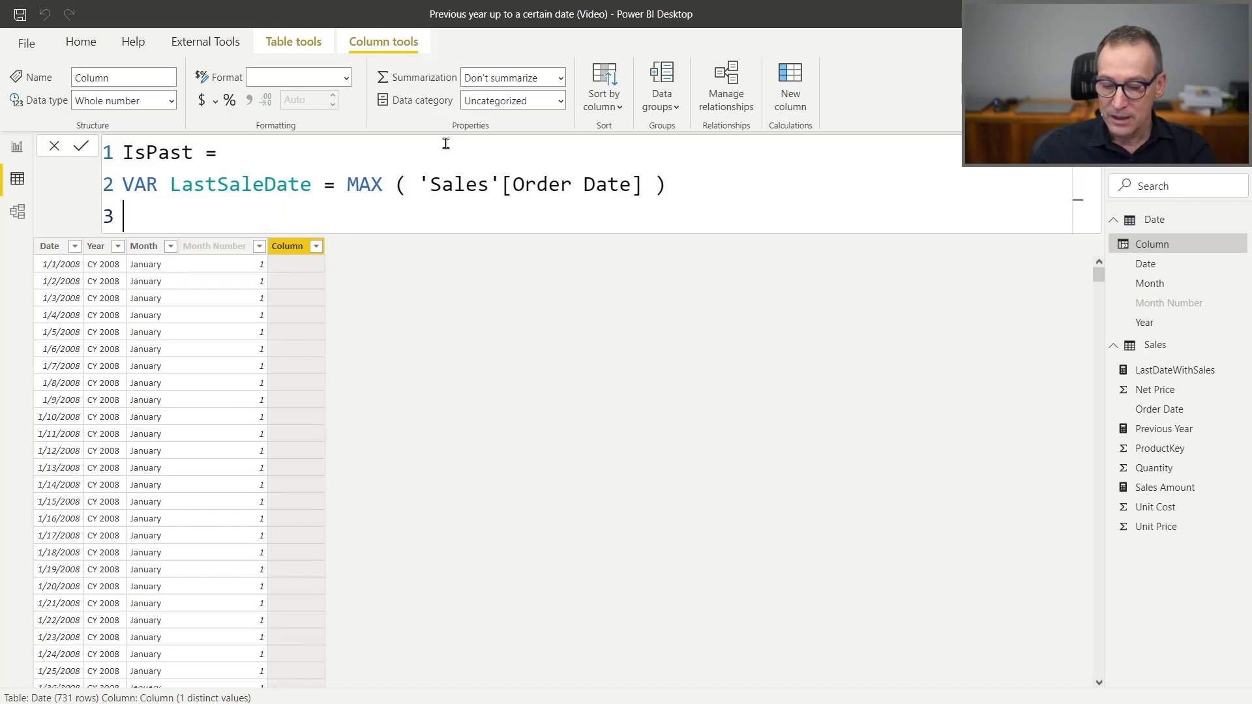
Add the variable VAR LastSaleDatePY = EDATE ( LastSaleDate, -12 ) to the IsPast formula
text(VAR )
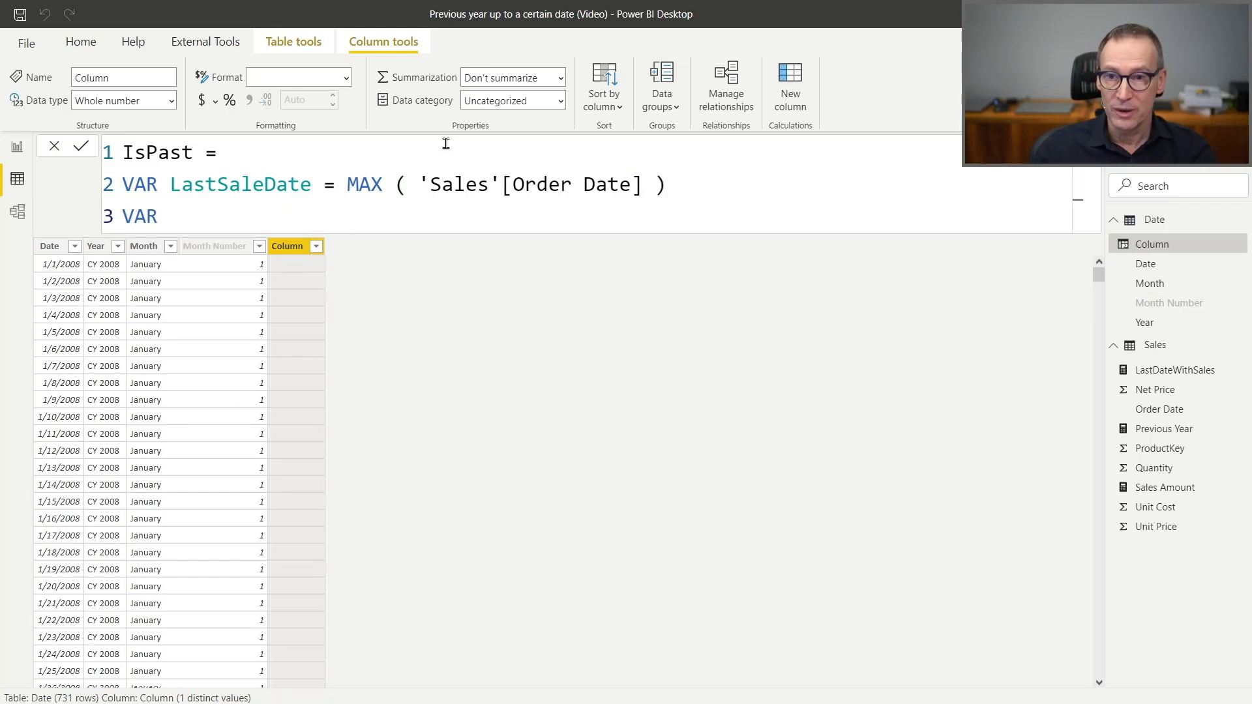
text(LastDat)
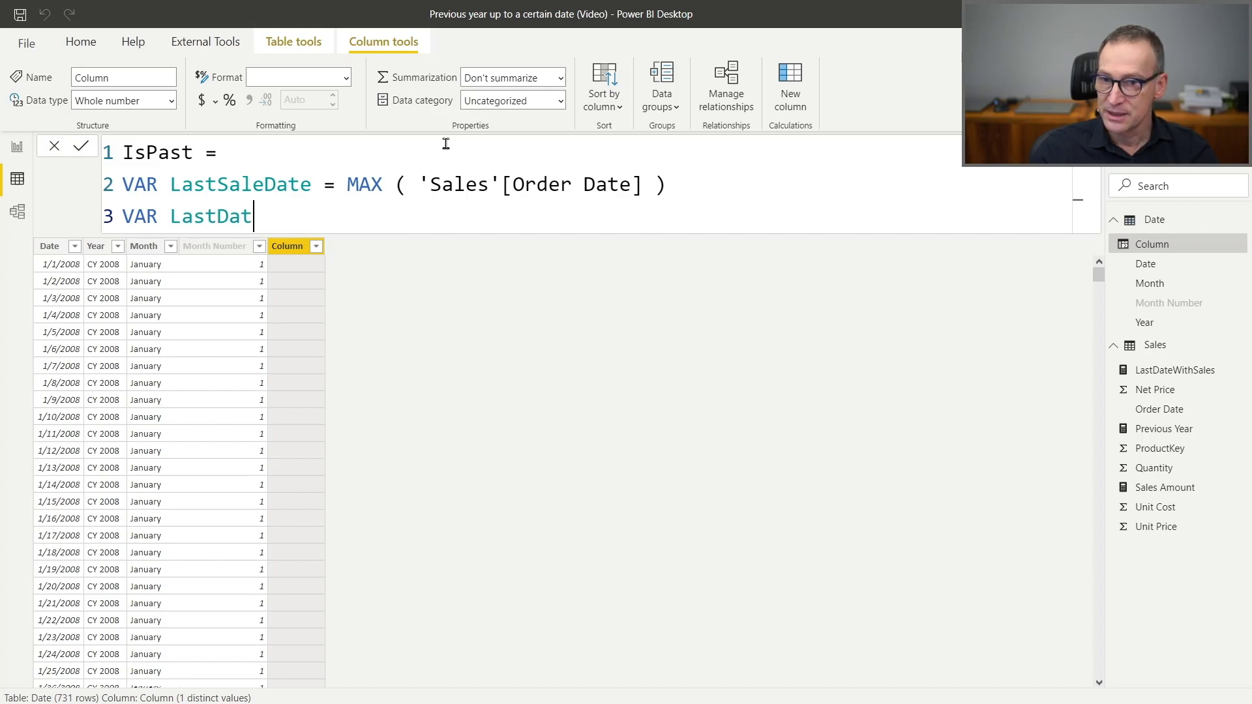
key(BackSpace)
key(BackSpace)
key(BackSpace)
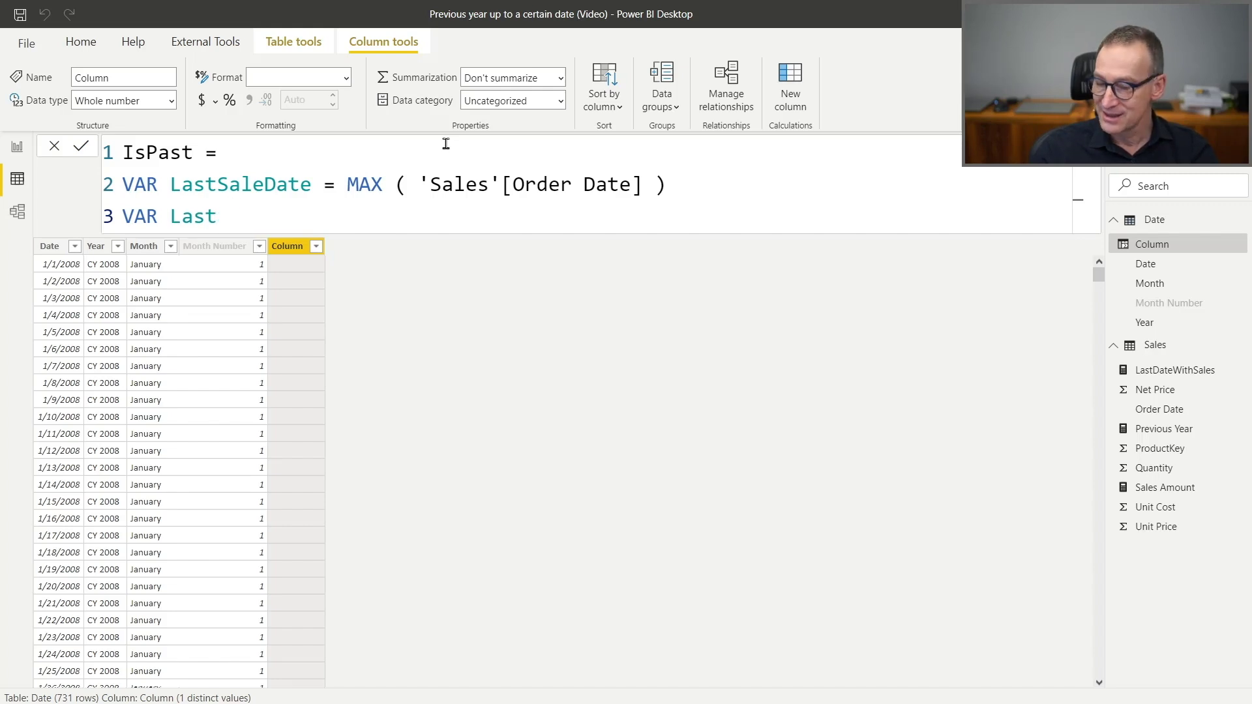
text(SaleDate)
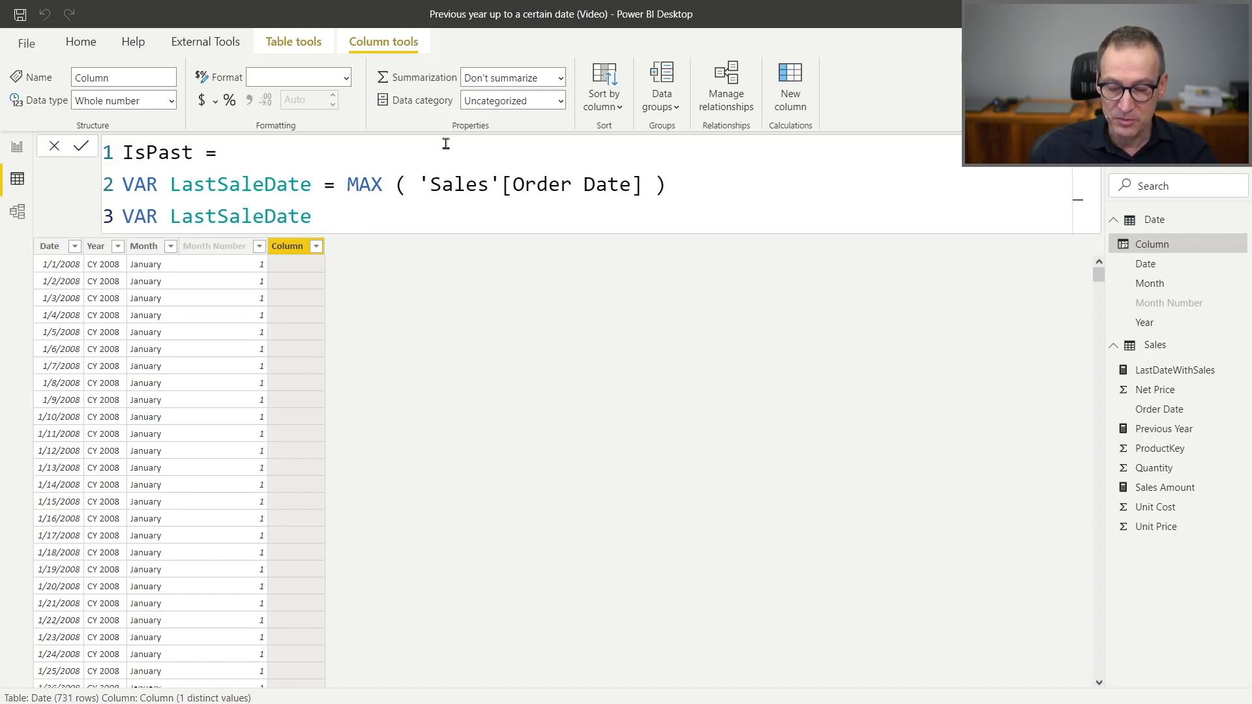
text(PY = EDA)
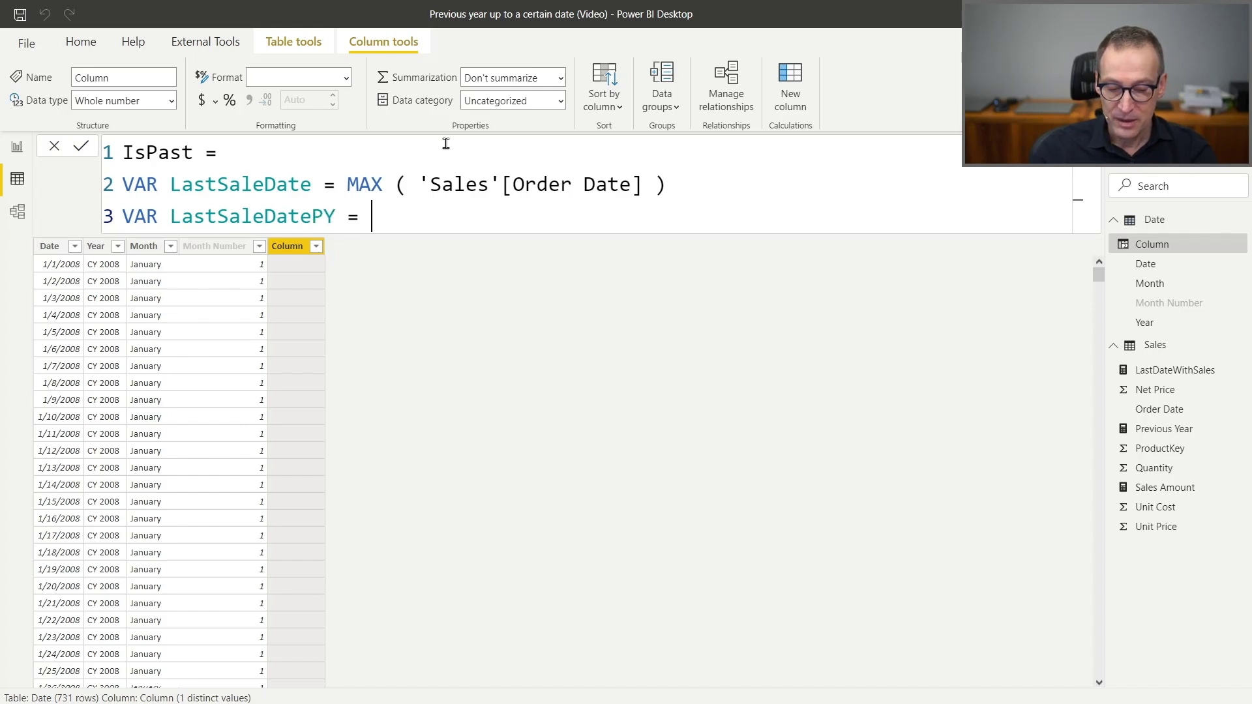
key(BackSpace)
text(DA)
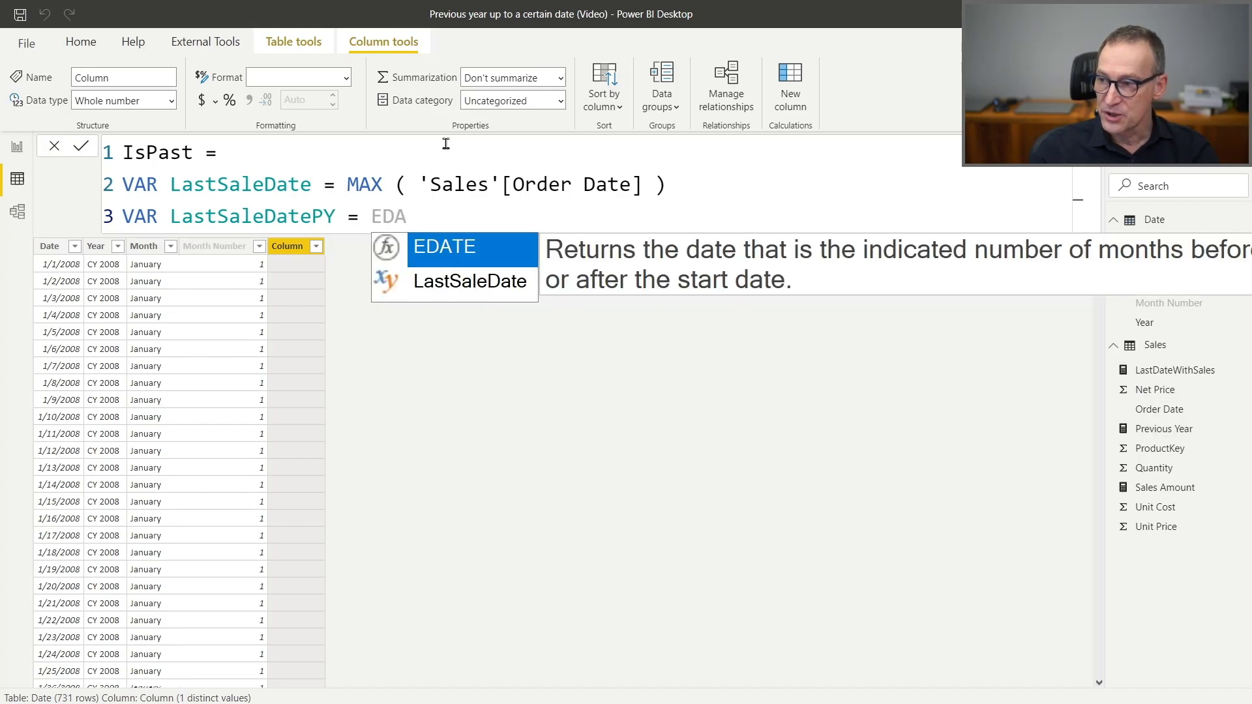
key(Tab)
text(( )
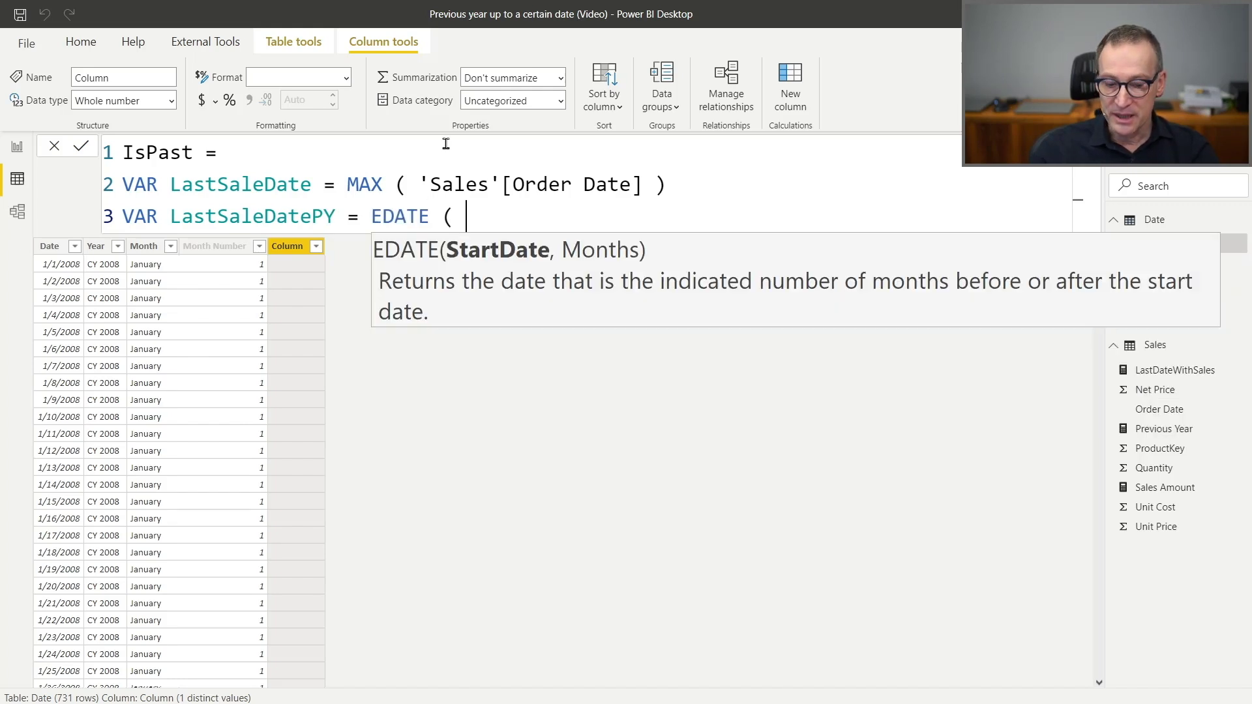
text(LastSaleDate)
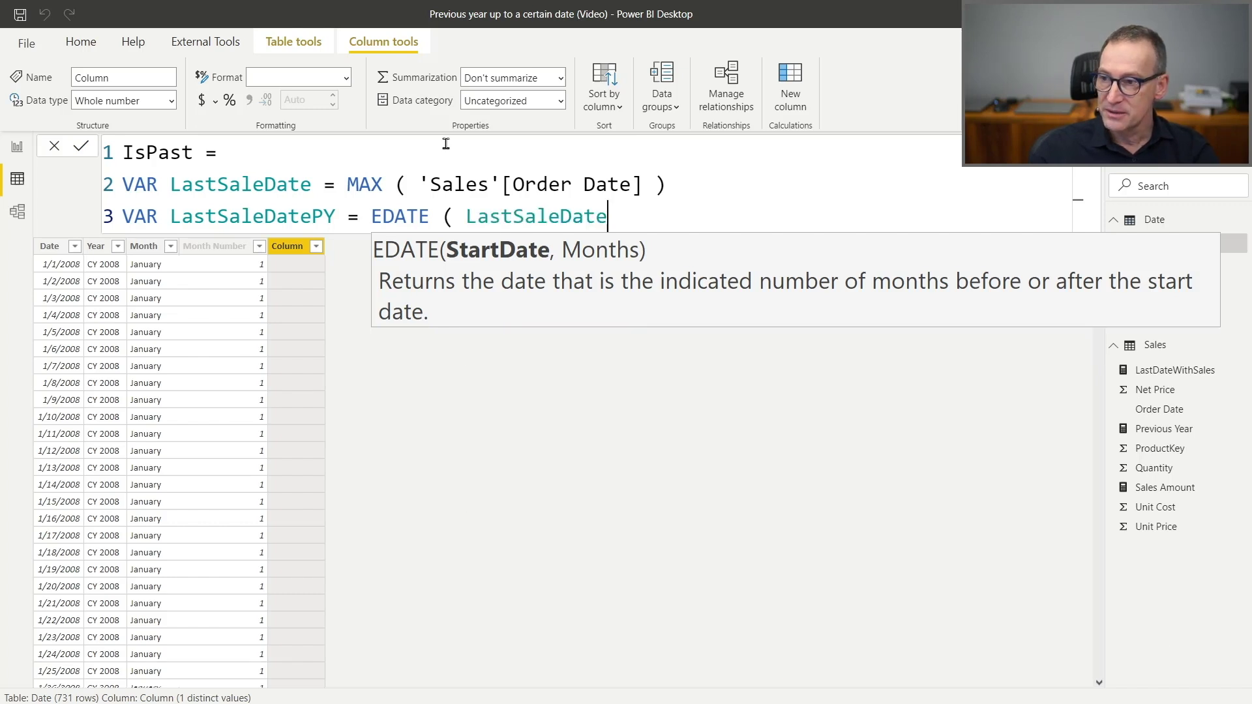
text(, -12, M)
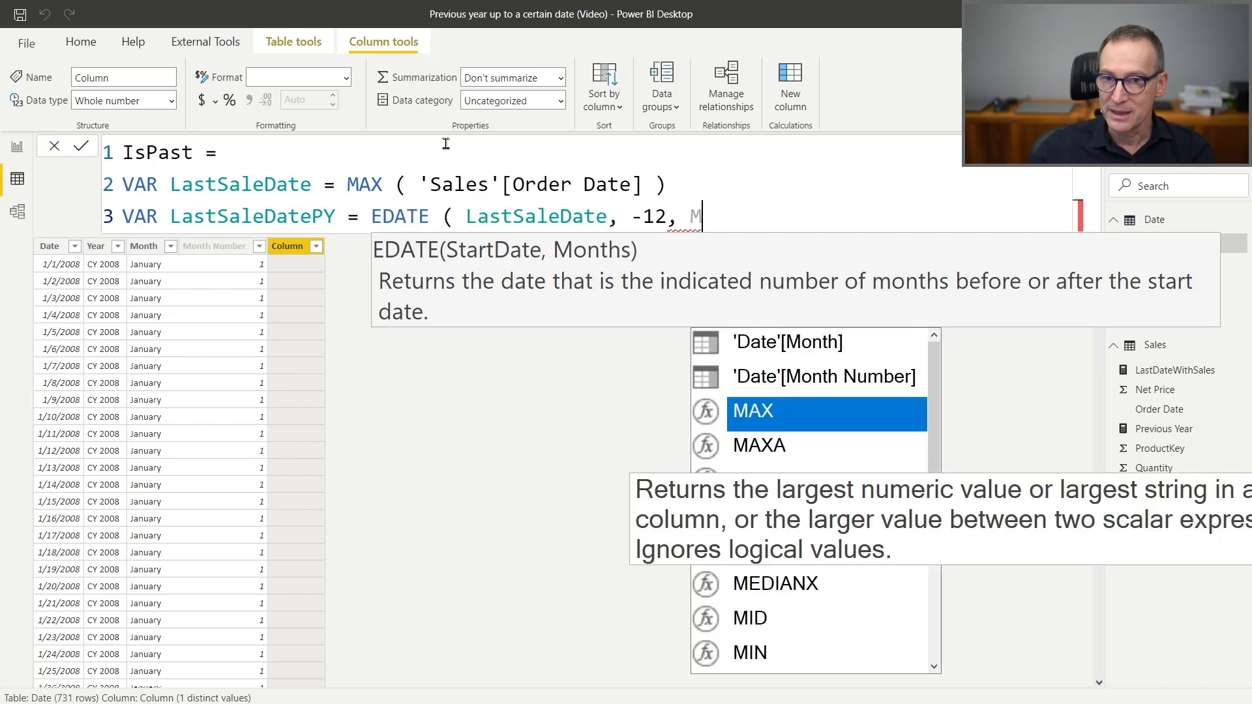
key(BackSpace)
key(BackSpace)
key(BackSpace)
text())
Finish IsPast with RETURN 'Date'[Date] <= LastSaleDatePY and commit the column
key(shift+Return)
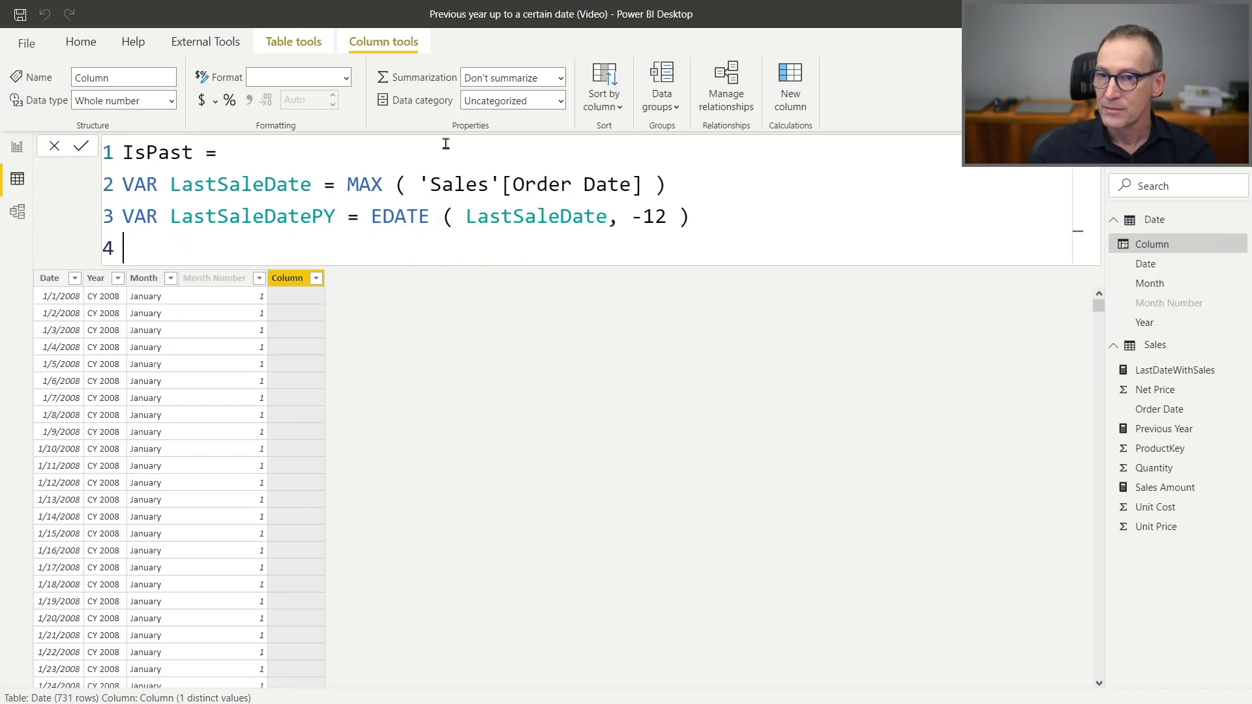
text(RETURN)
key(shift+Return)
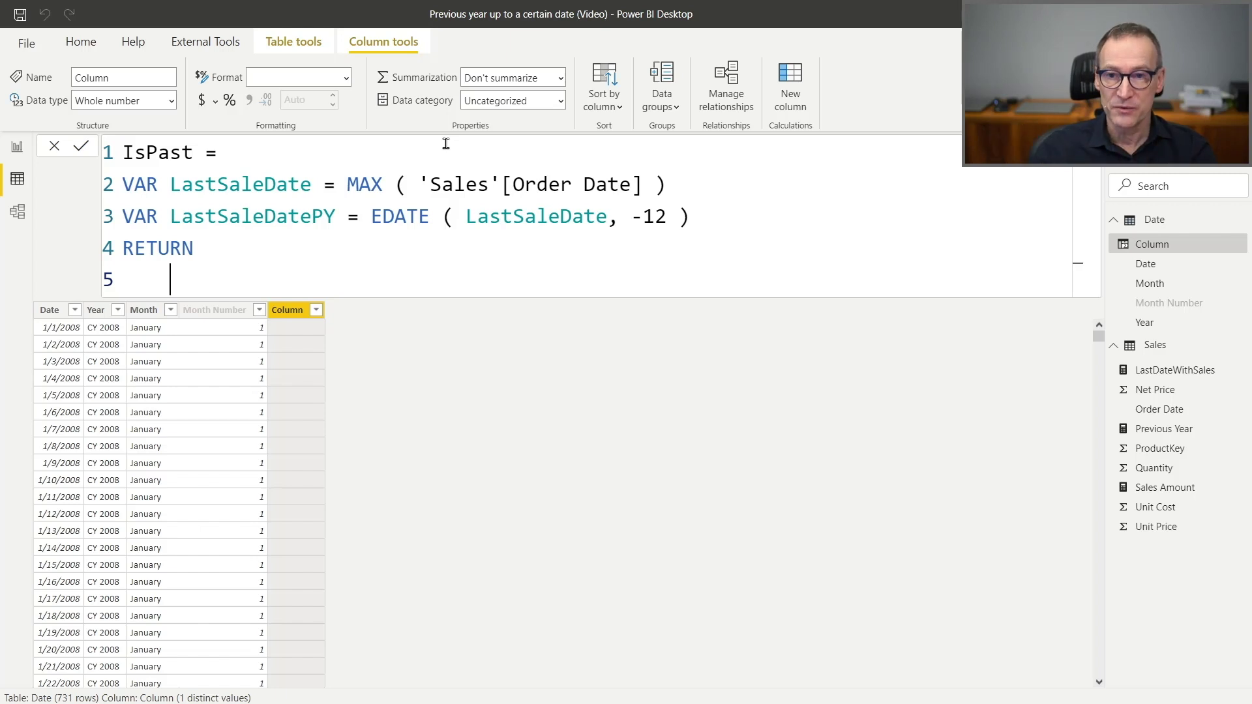
key(Tab)
text('D)
key(Down)
key(Tab)
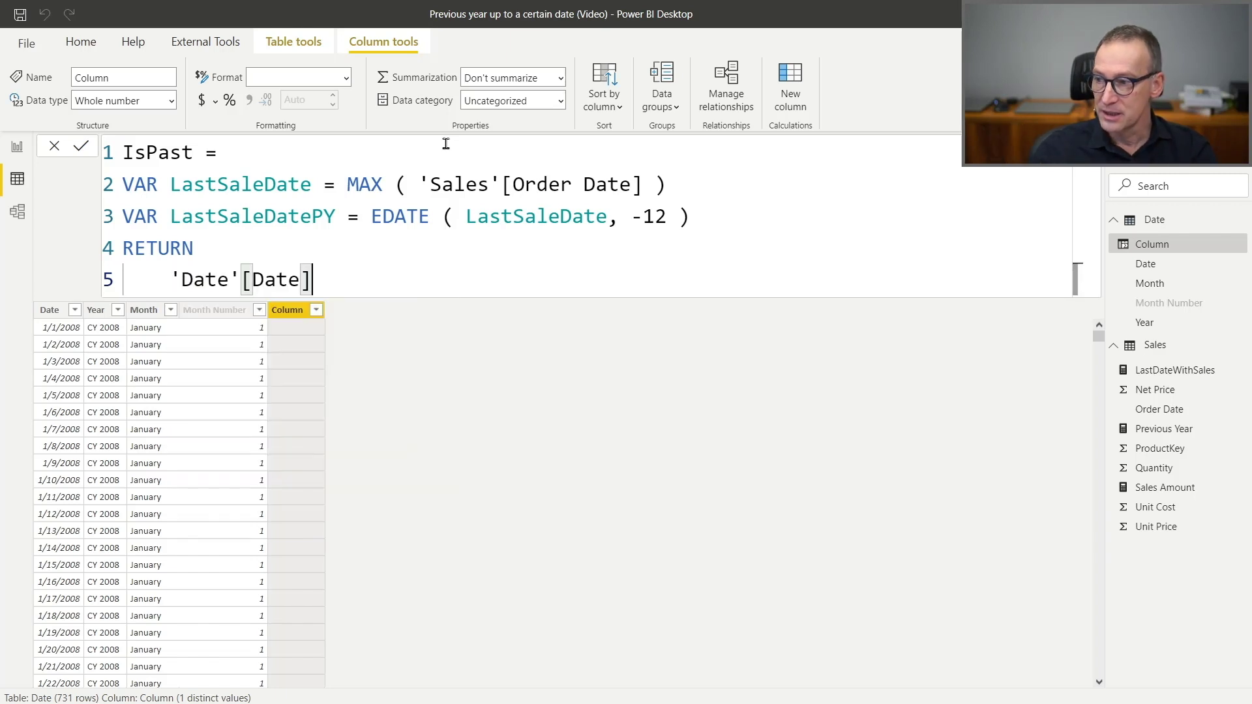
text(<= Last)
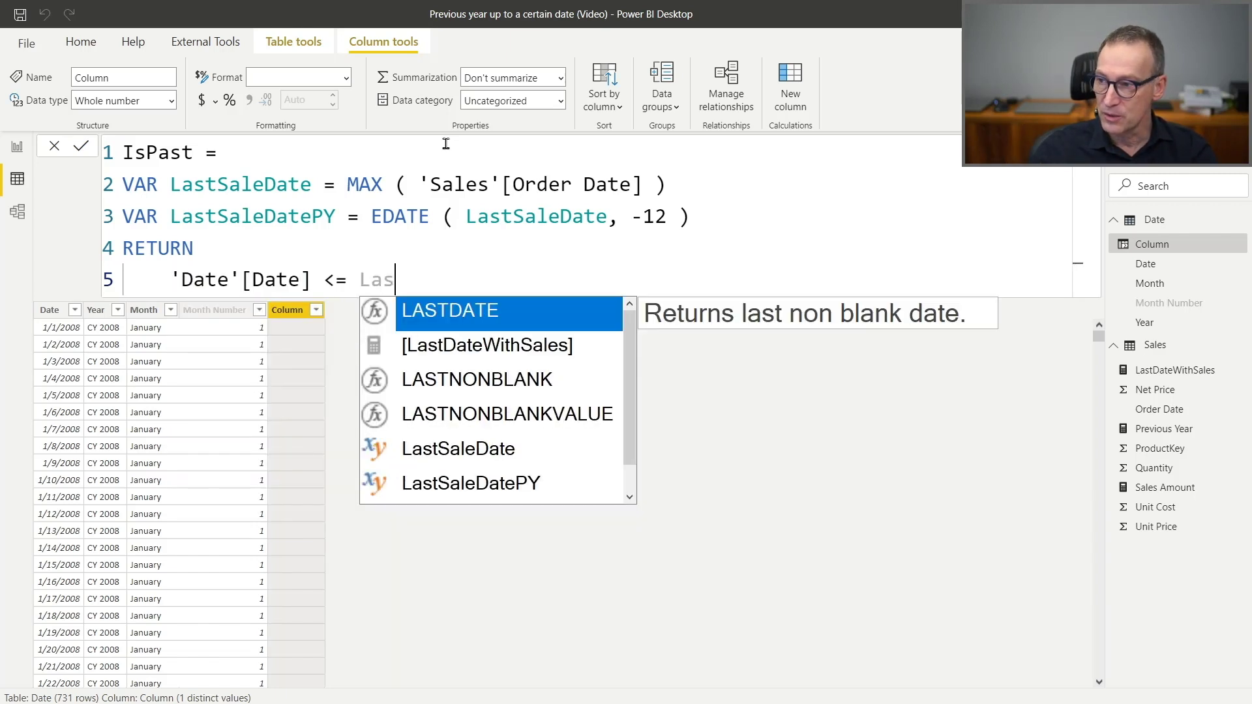
key(Down)
key(Down)
key(Down)
key(Down)
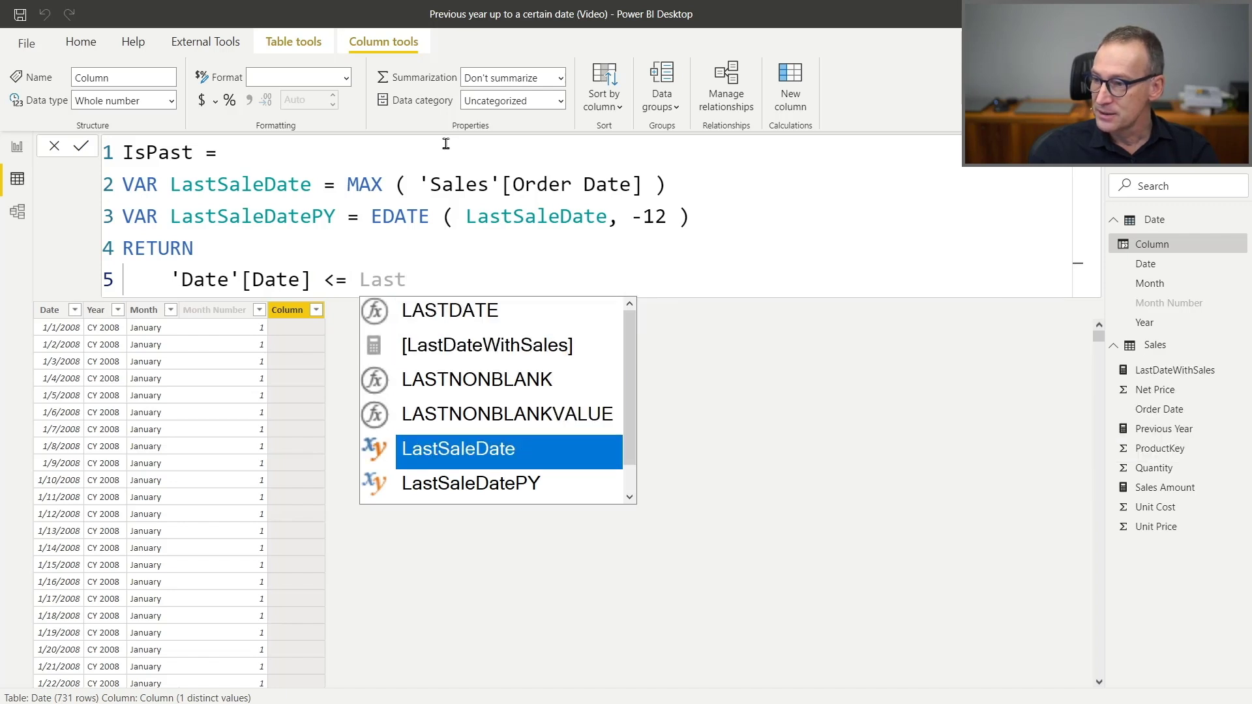
key(Down)
key(Tab)
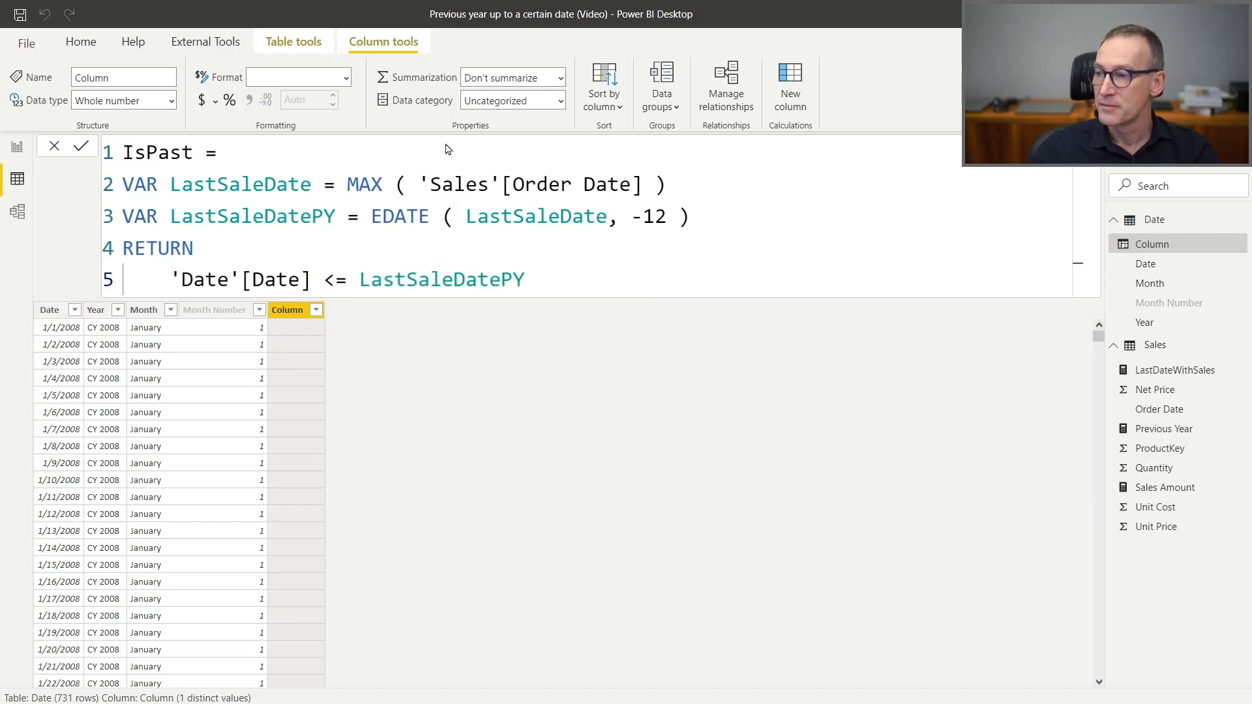
key(Return)
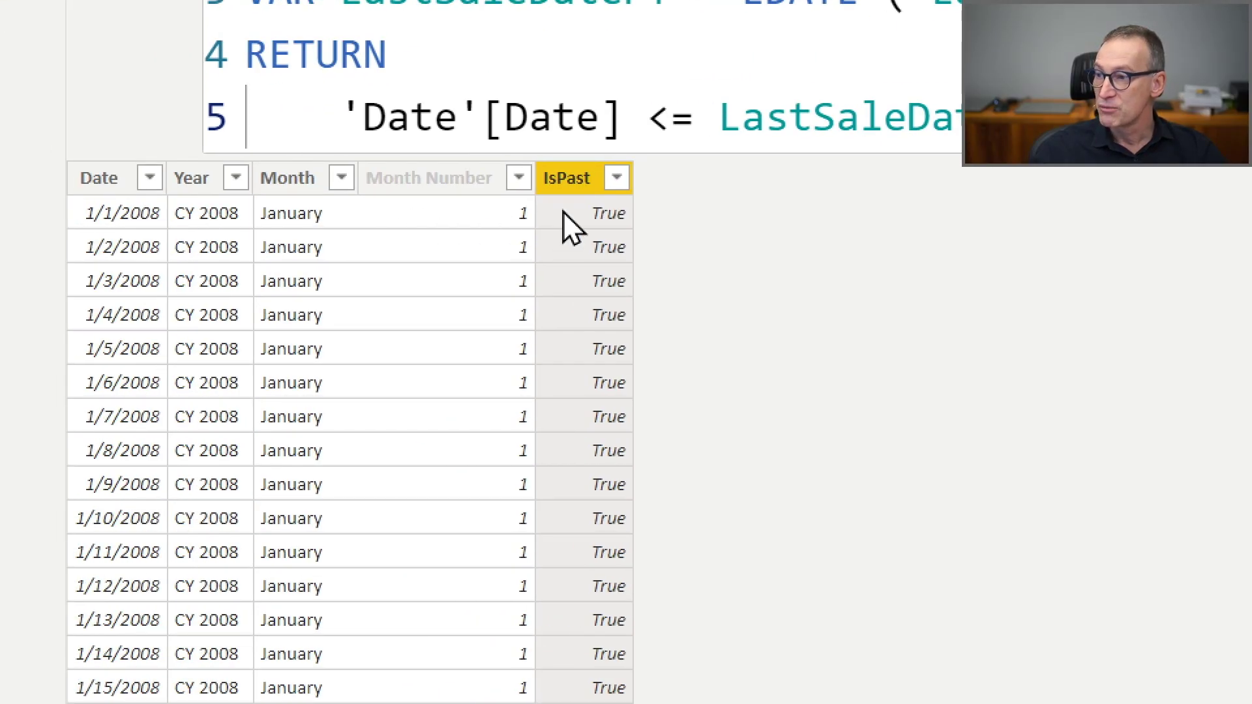
scroll(562, 365, down, 10)
scroll(562, 418, down, 20)
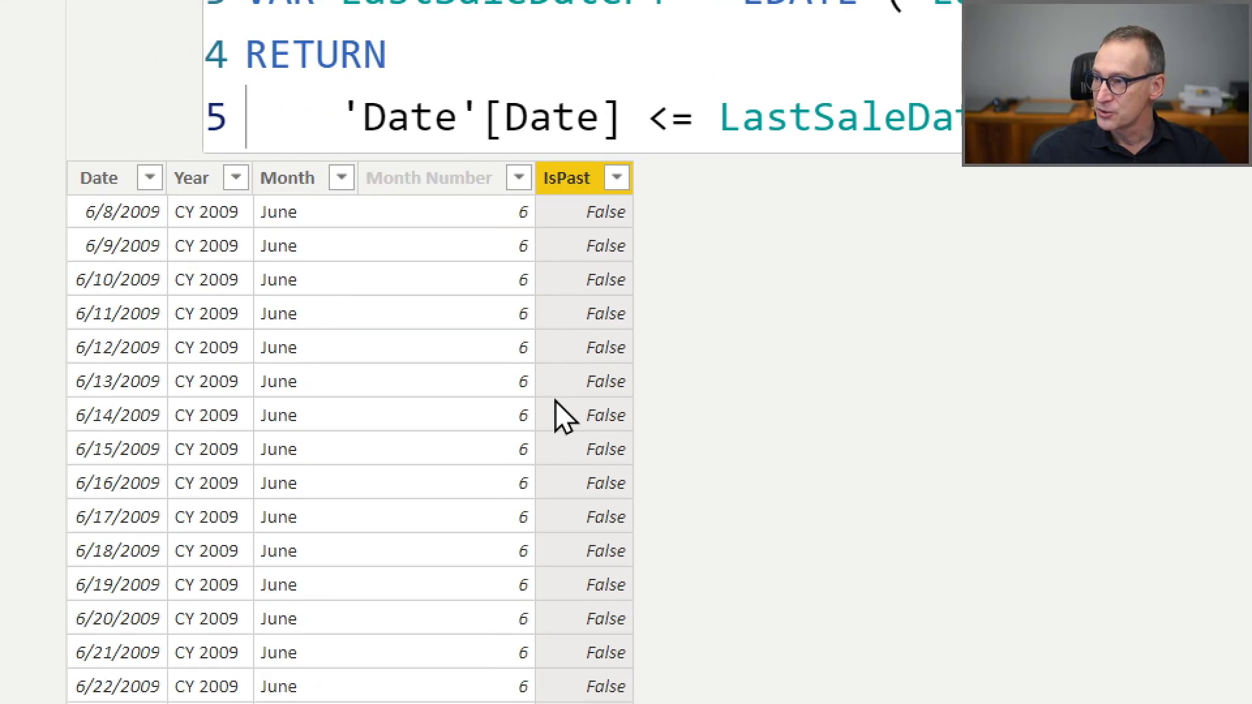
scroll(562, 417, up, 9)
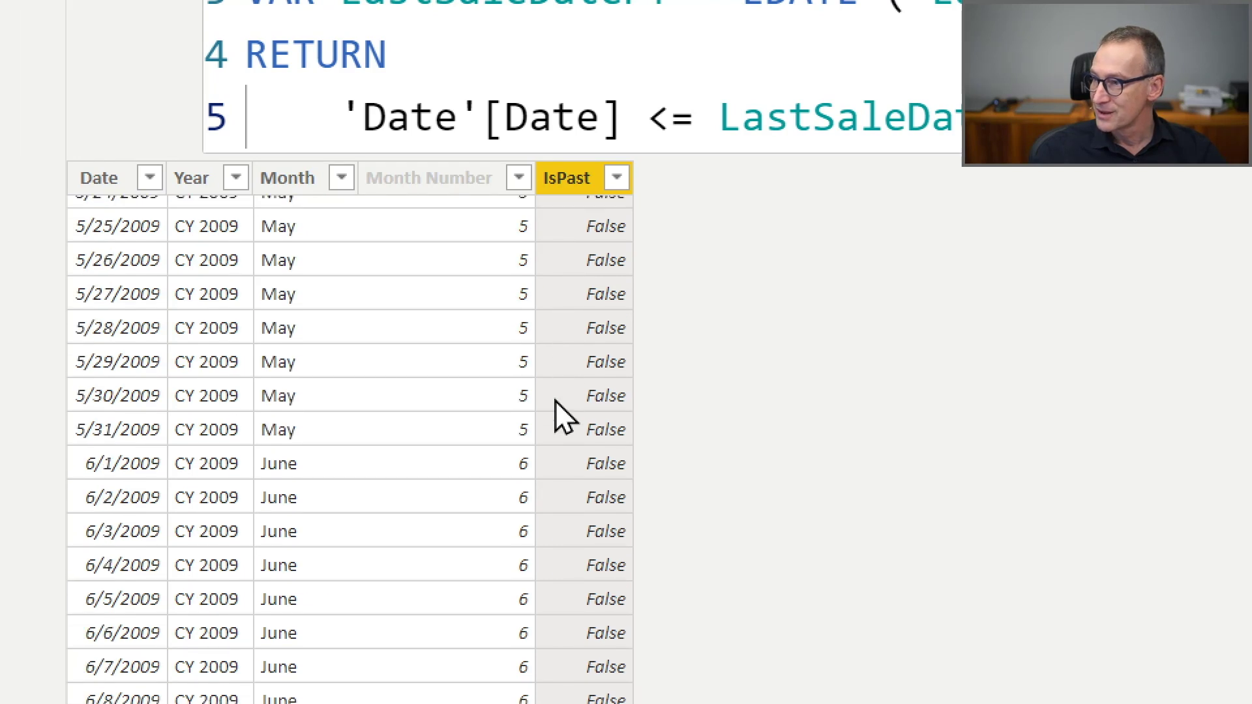
scroll(562, 417, up, 20)
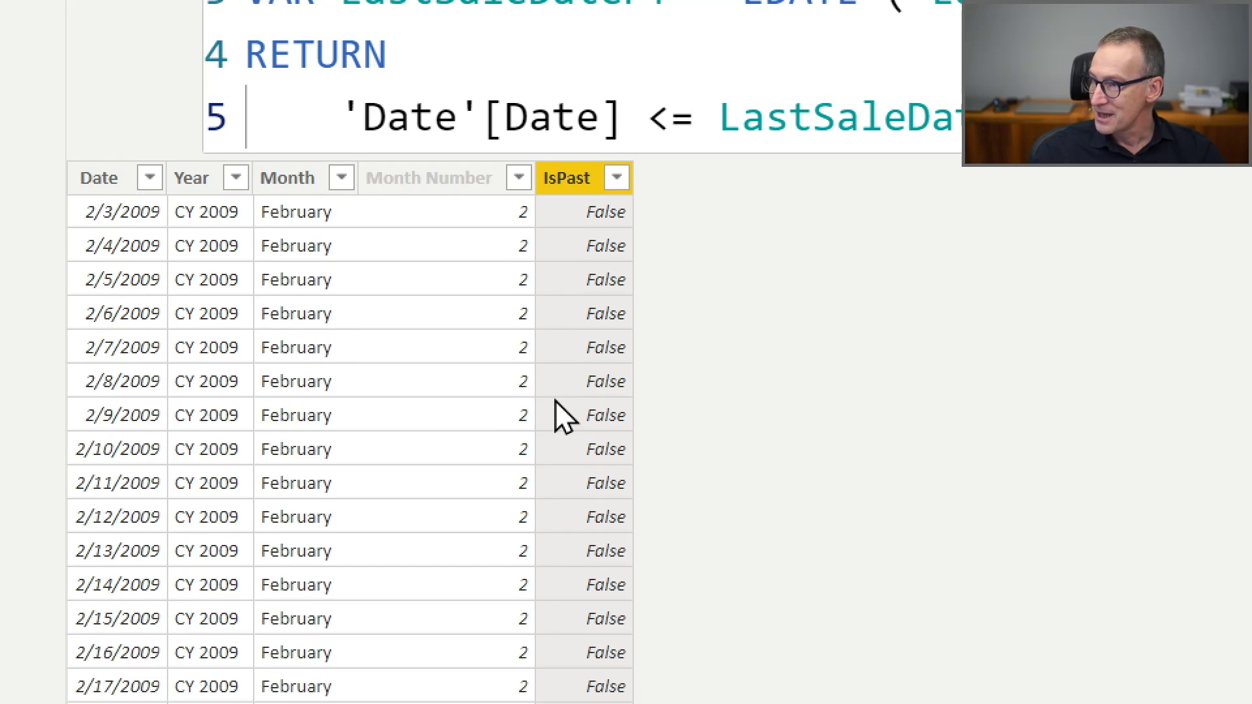
scroll(556, 403, up, 20)
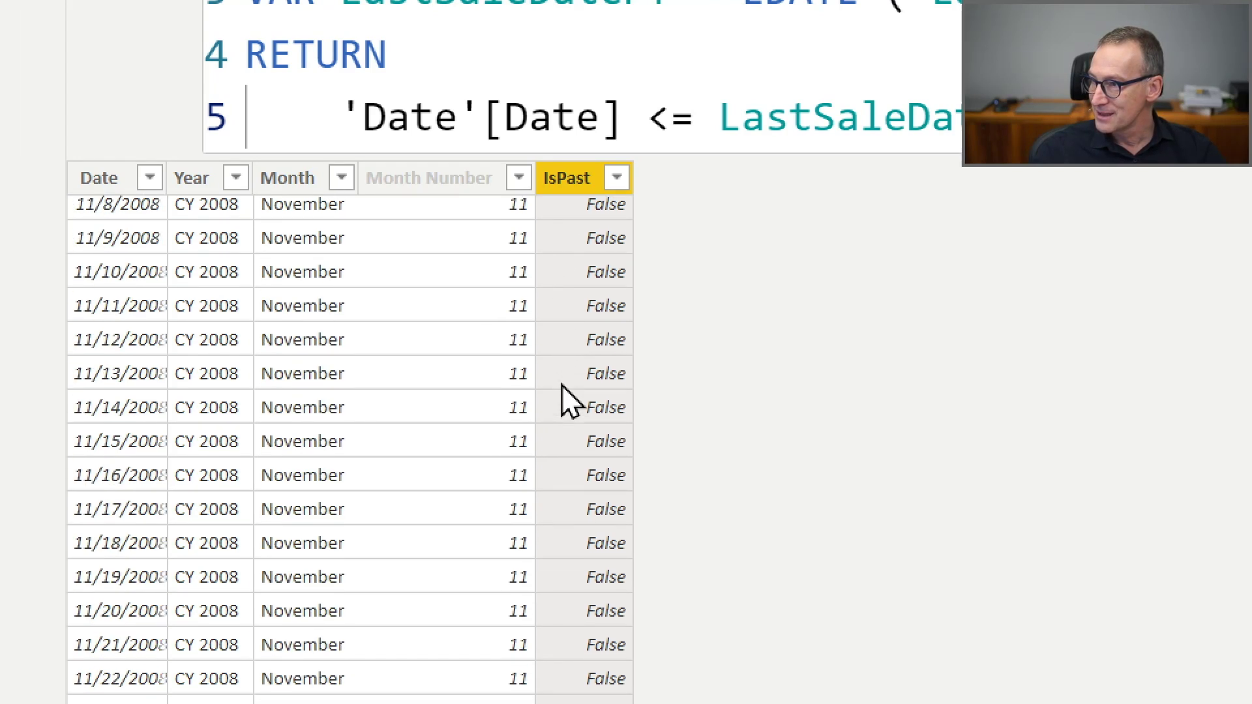
scroll(569, 392, up, 13)
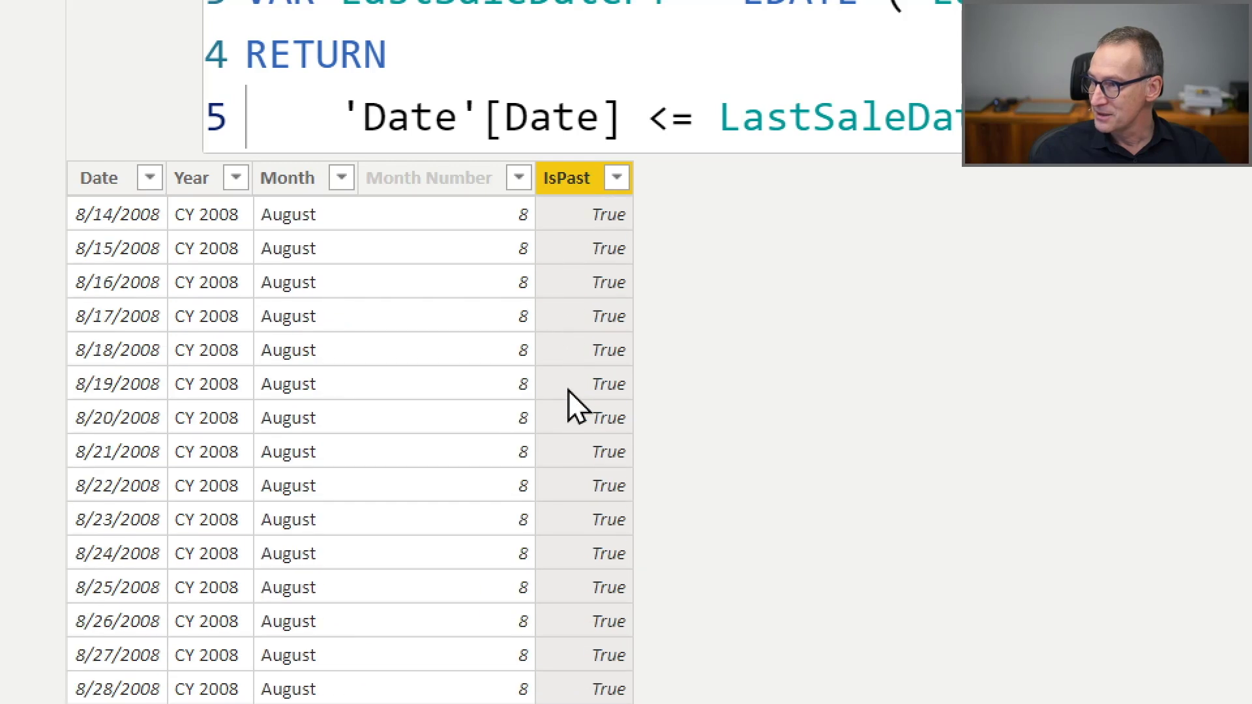
scroll(574, 406, up, 2)
scroll(572, 408, down, 8)
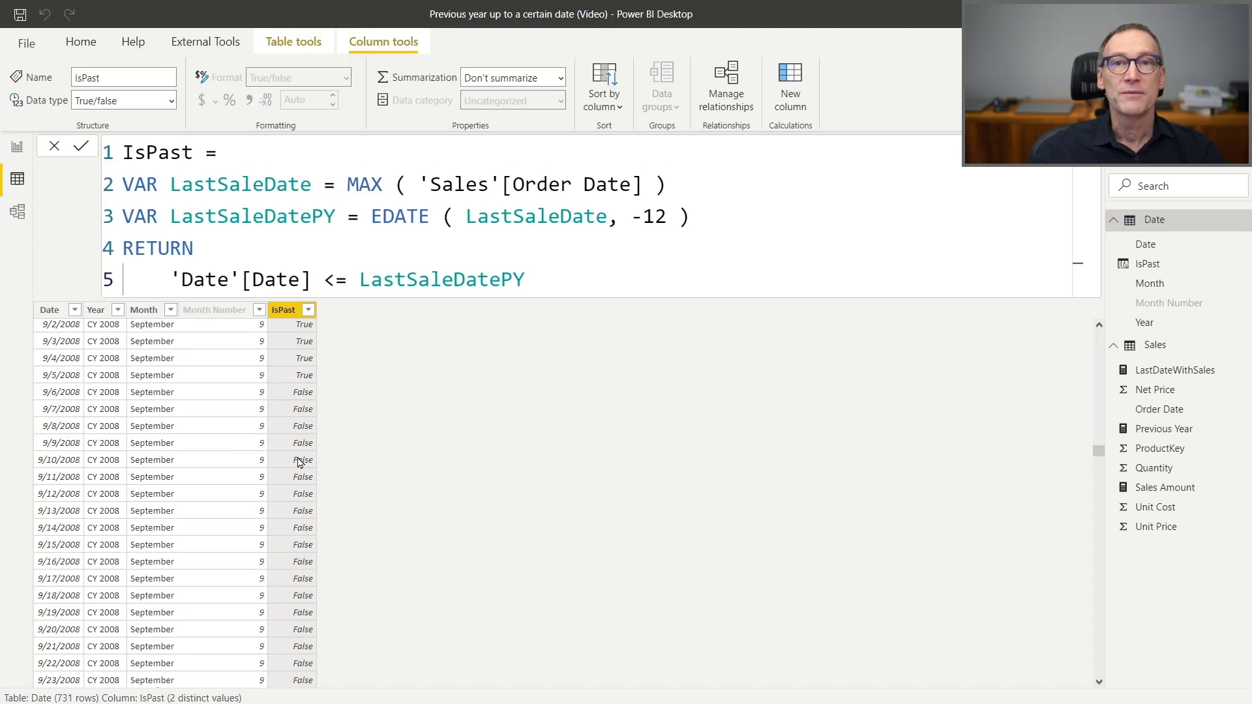
In Report view, select the entire Previous Year measure formula for copying
click(17, 147)
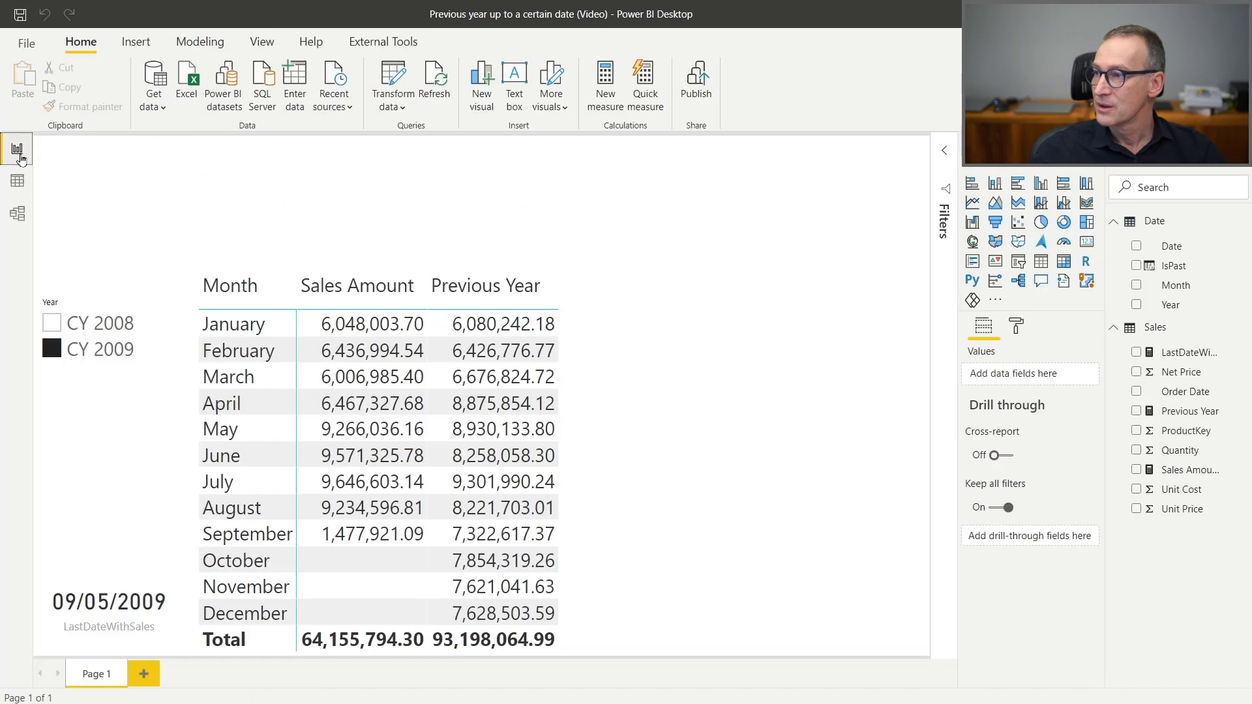
click(1221, 420)
click(221, 209)
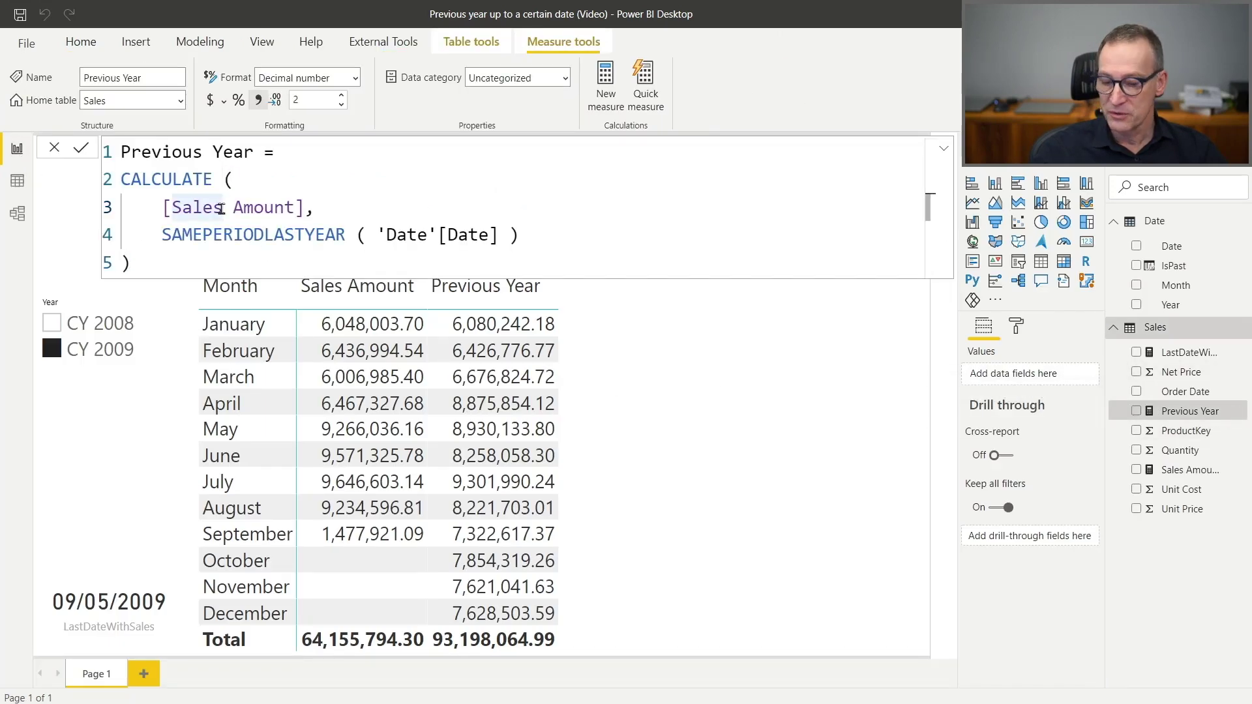
key(ctrl+a)
key(ctrl+c)
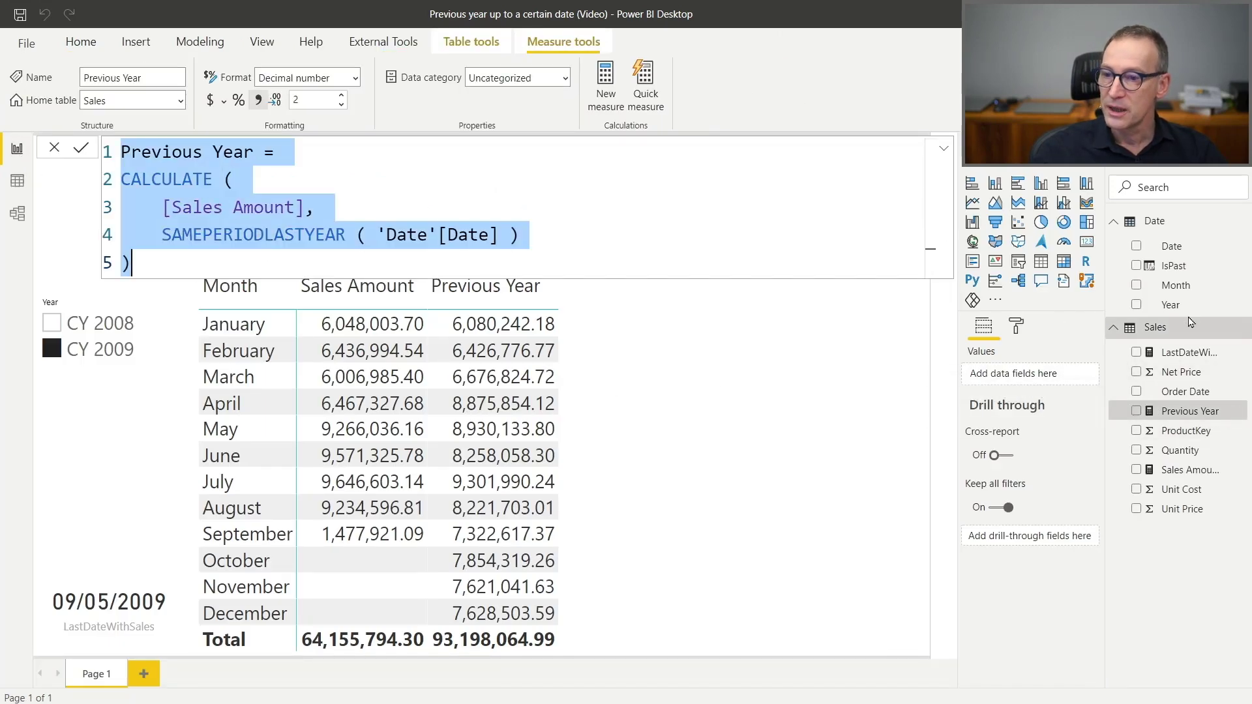
Create a new Sales measure from the pasted formula, named Previous Year Adjusted
right_click(1177, 327)
click(840, 317)
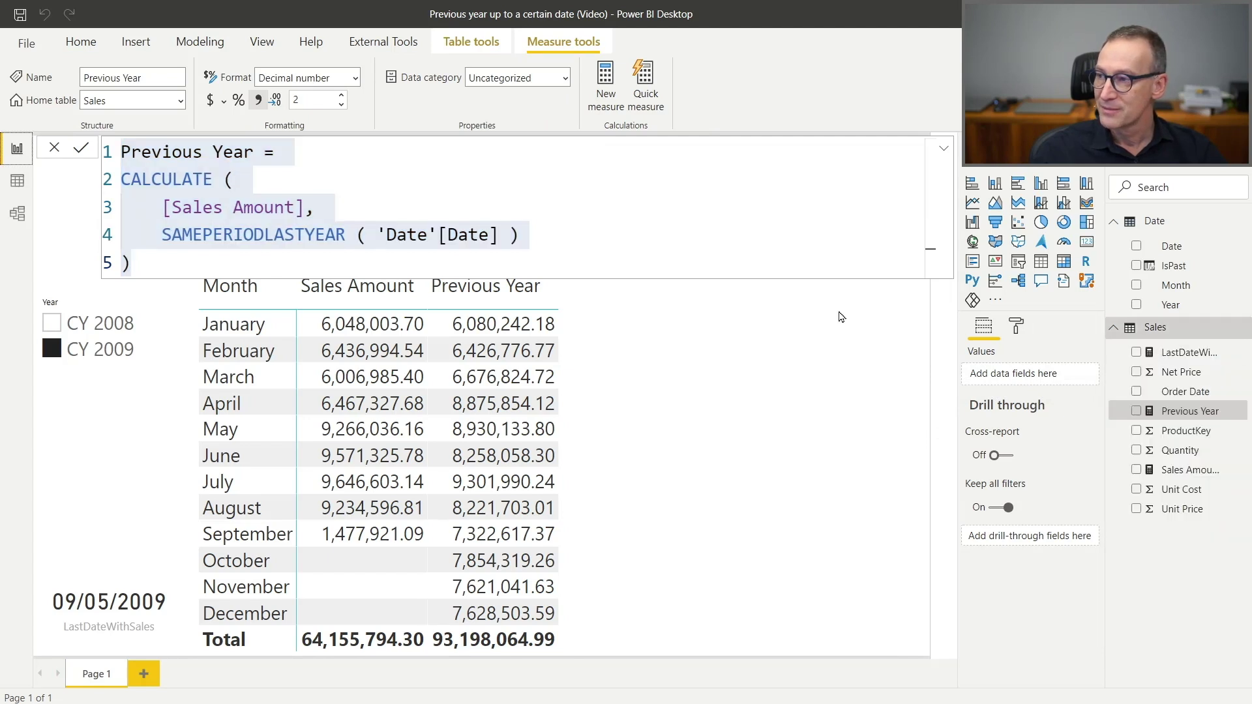
key(ctrl+v)
click(284, 164)
text(Asj)
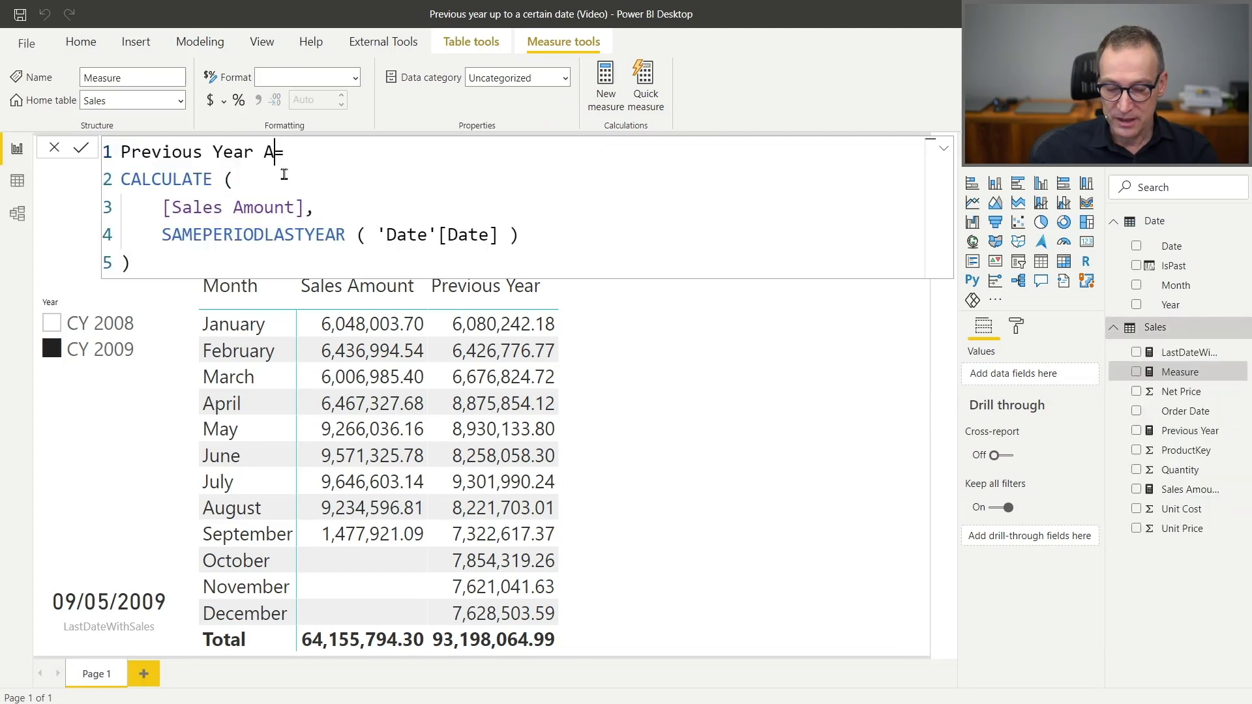
key(BackSpace)
key(BackSpace)
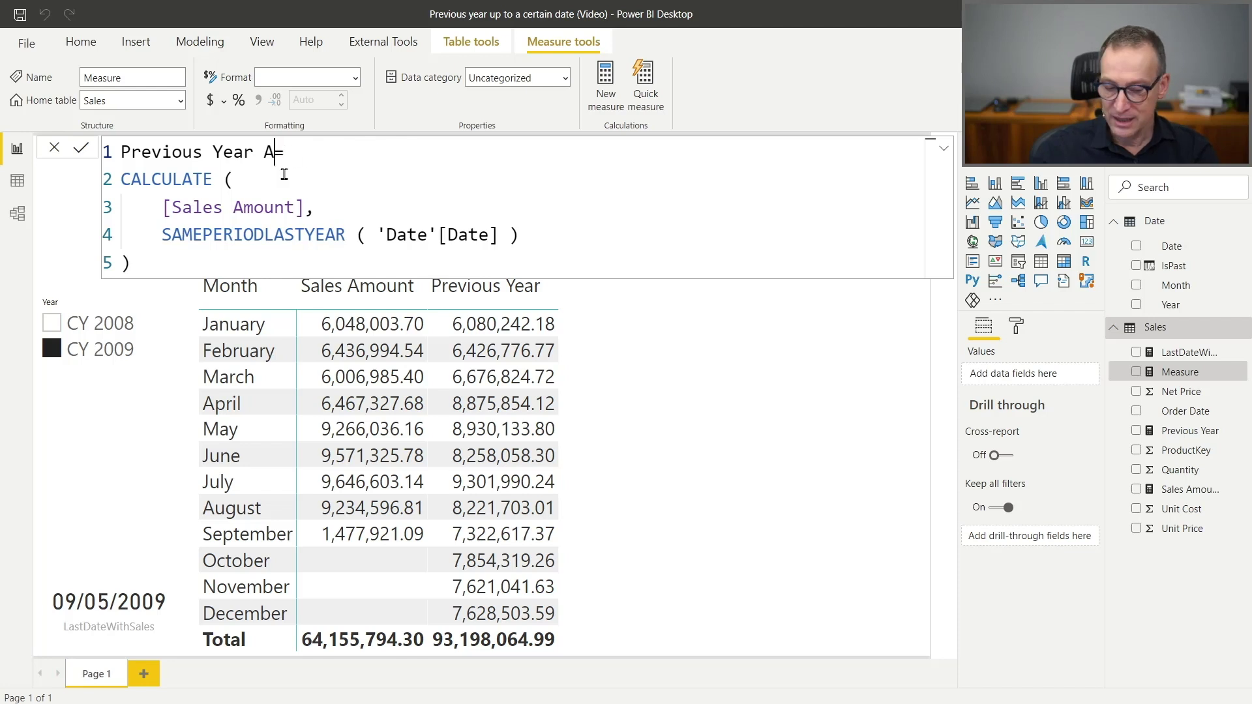
text(dfjusted)
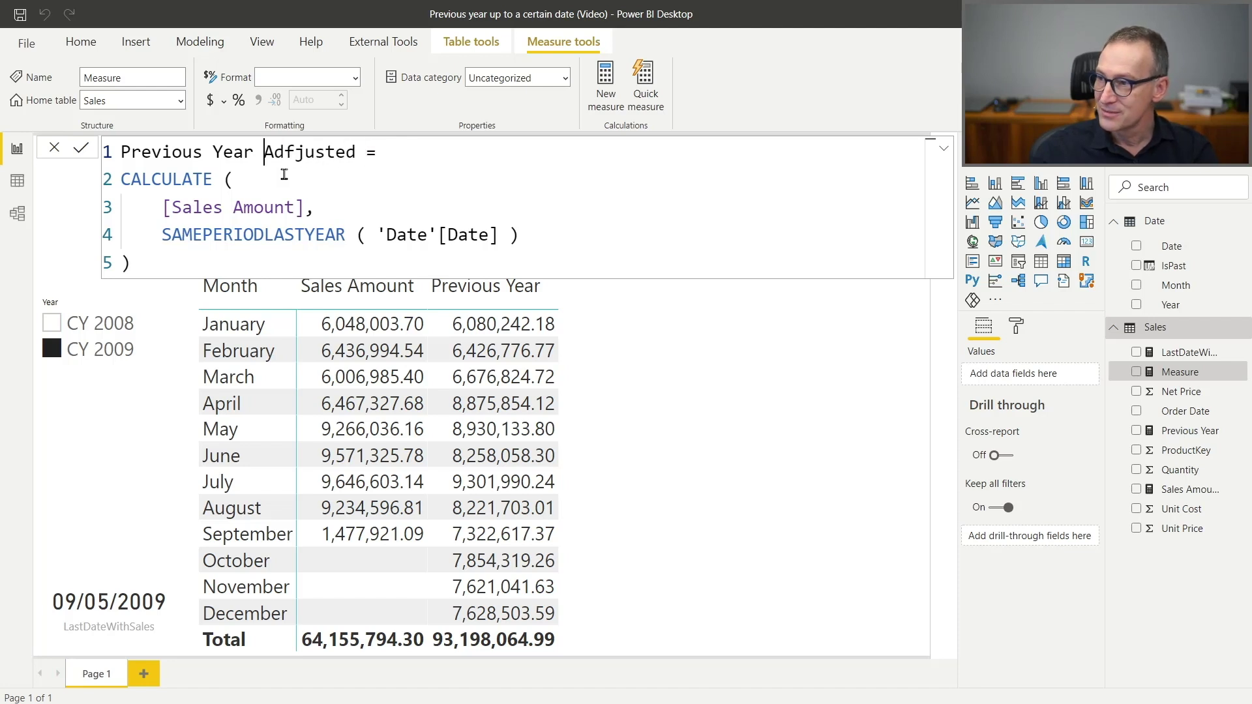
key(ctrl+shift+Right)
text(Adjusted)
Add the filter 'Date'[IsPast] = TRUE () after SAMEPERIODLASTYEAR and commit the measure
key(Down)
key(Down)
key(Down)
key(End)
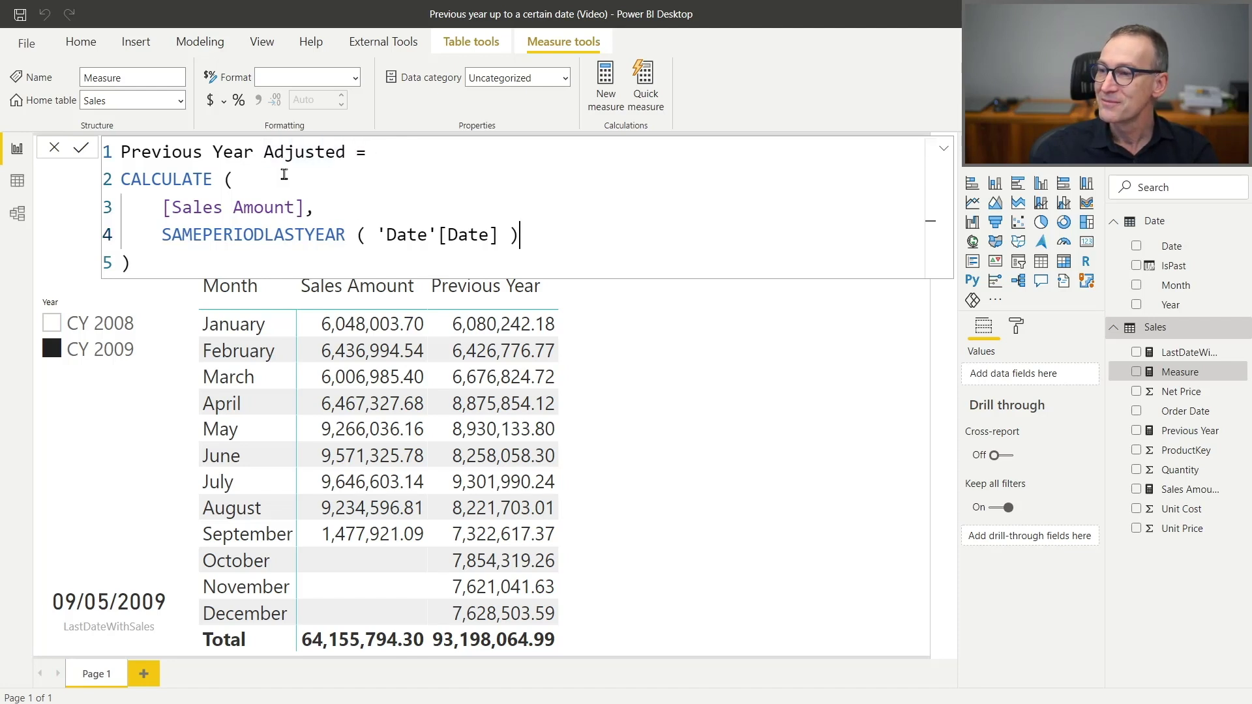
text(,)
key(shift+Return)
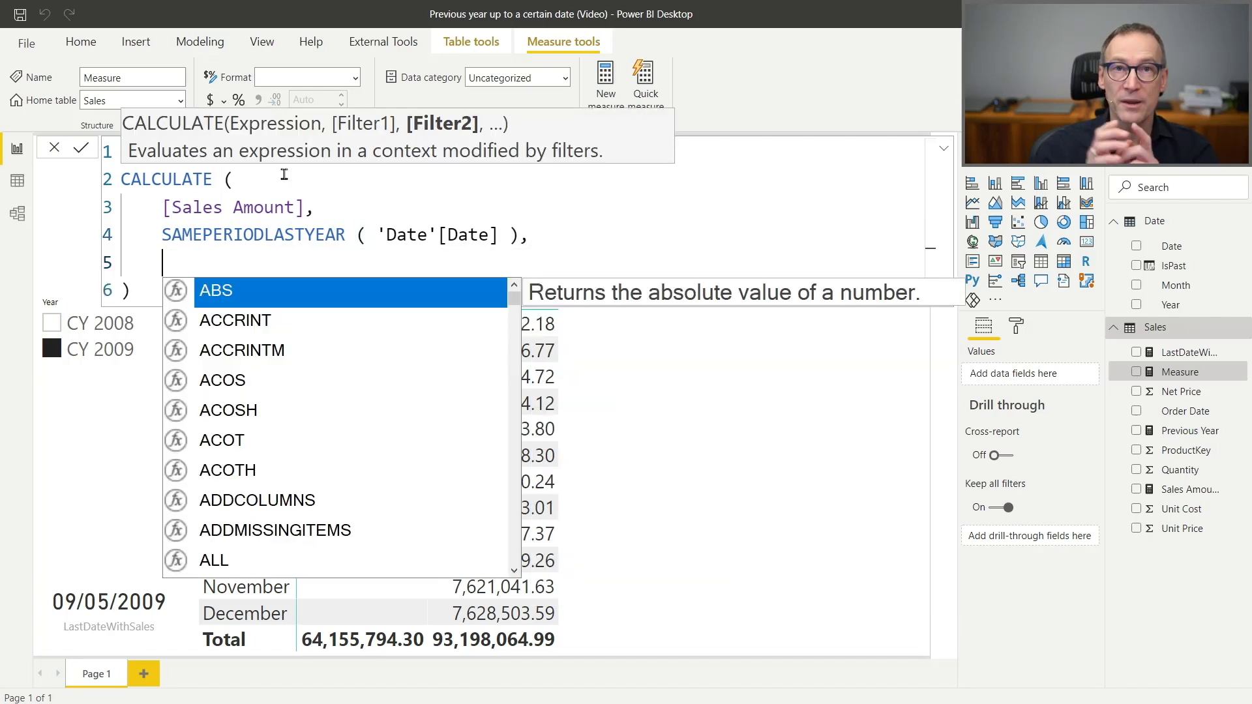
text('D)
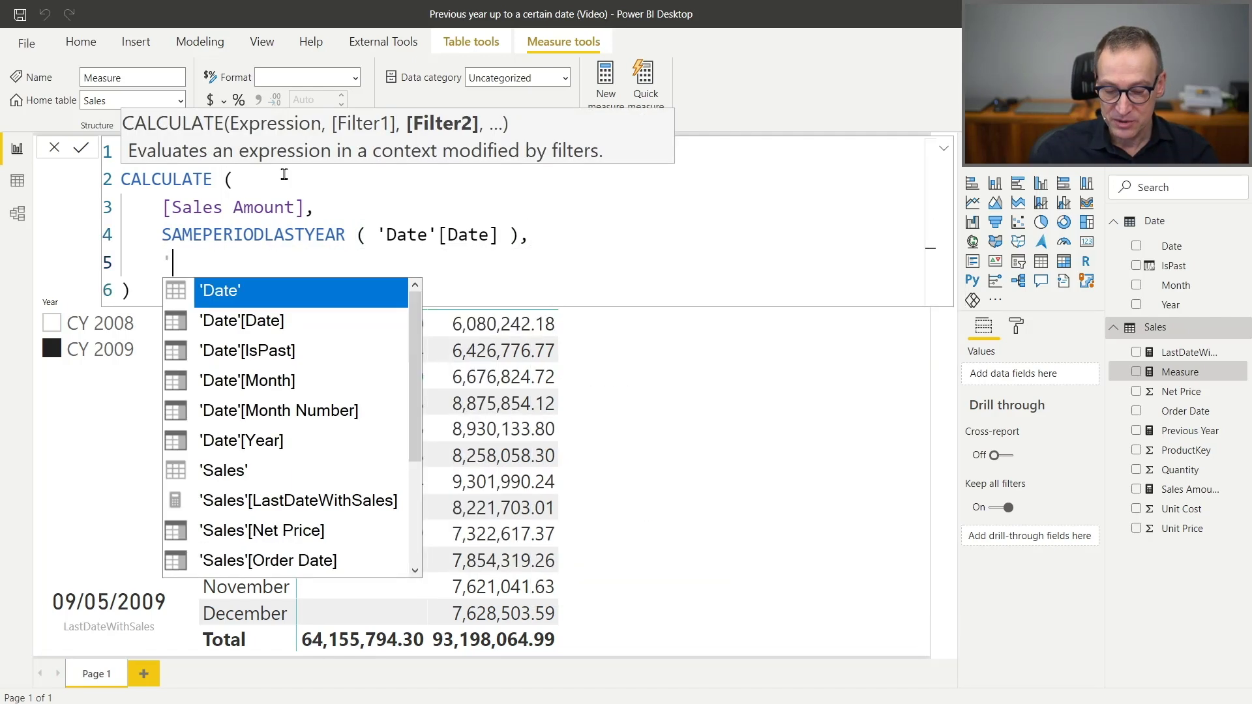
key(Down)
key(Tab)
key(BackSpace)
key(BackSpace)
key(BackSpace)
key(BackSpace)
key(BackSpace)
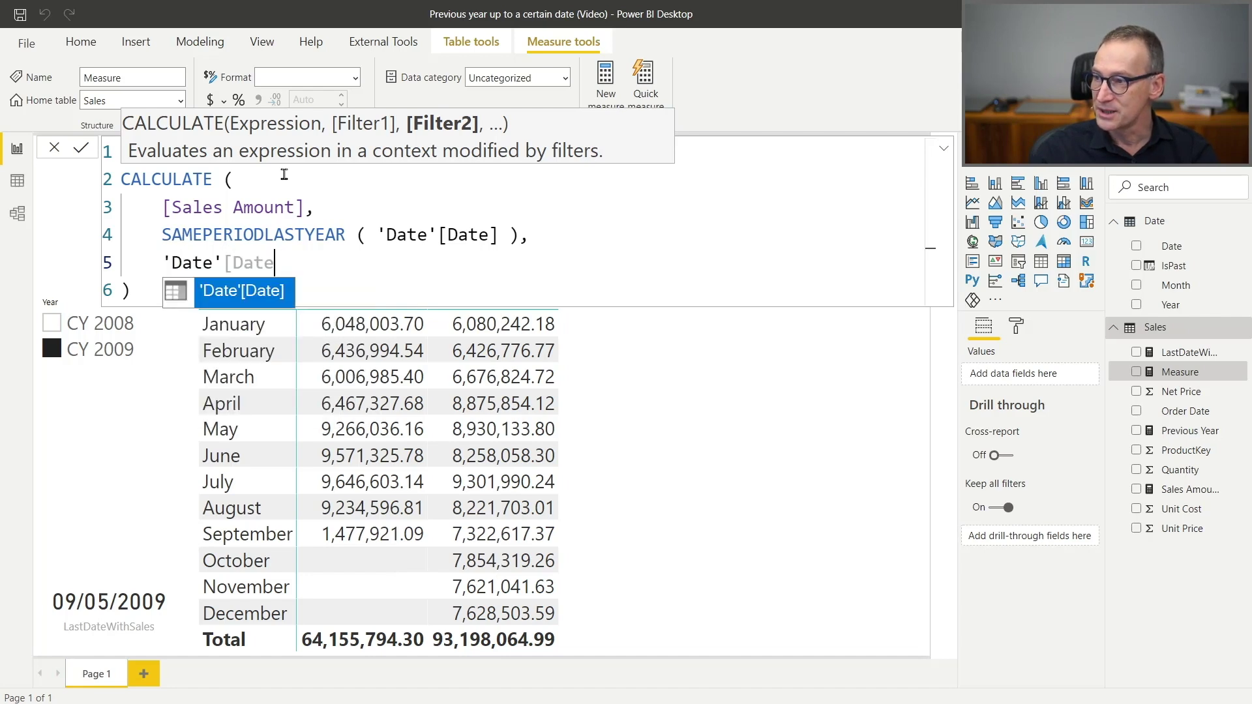
text(U)
key(BackSpace)
text(I)
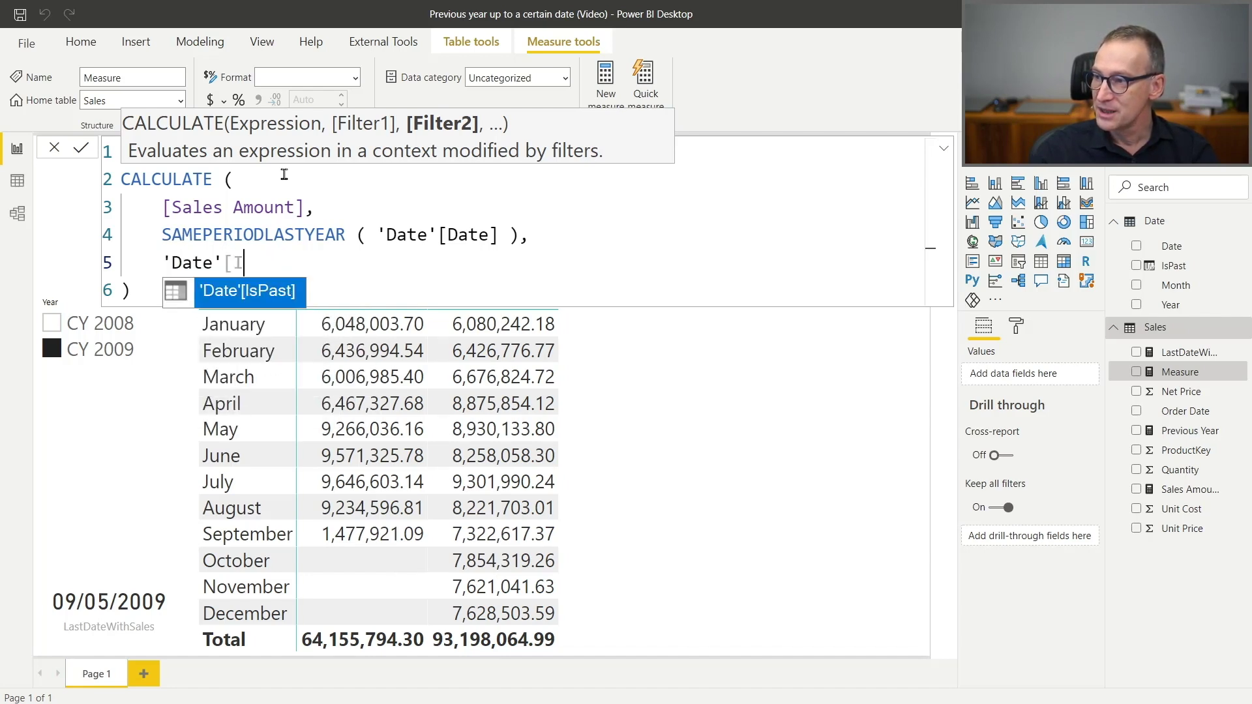
key(Tab)
text(= TRUE)
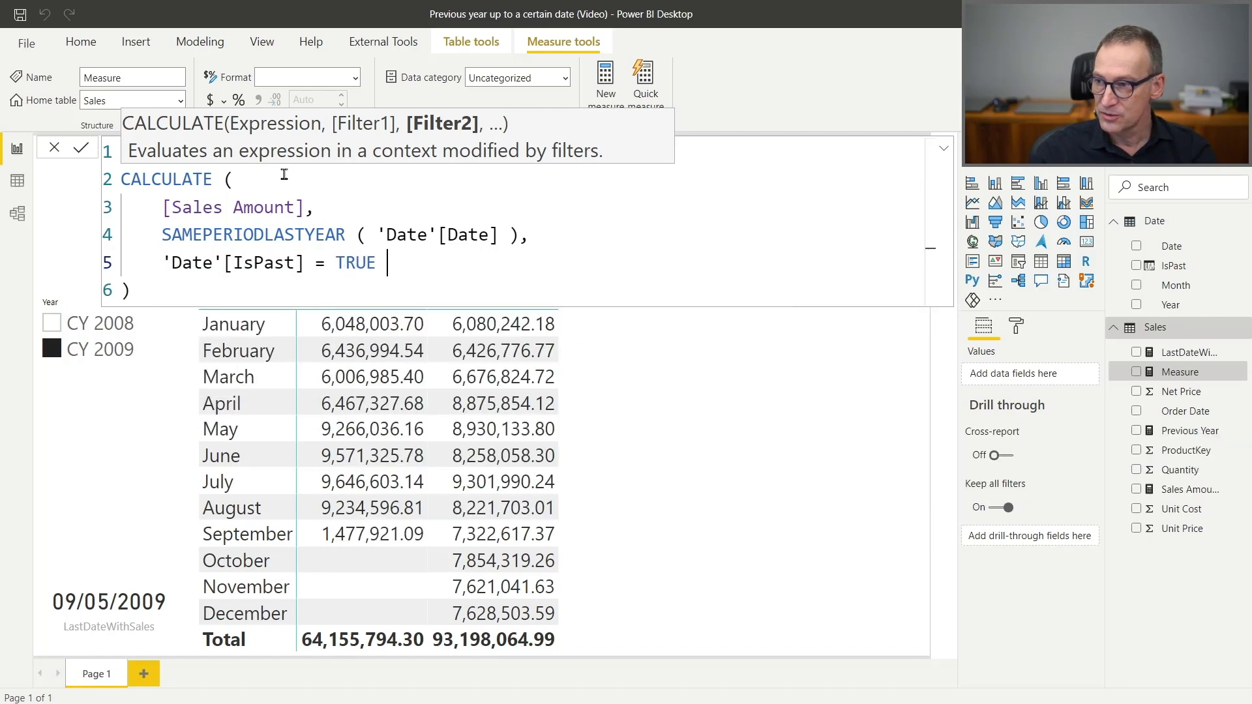
text( ())
key(Down)
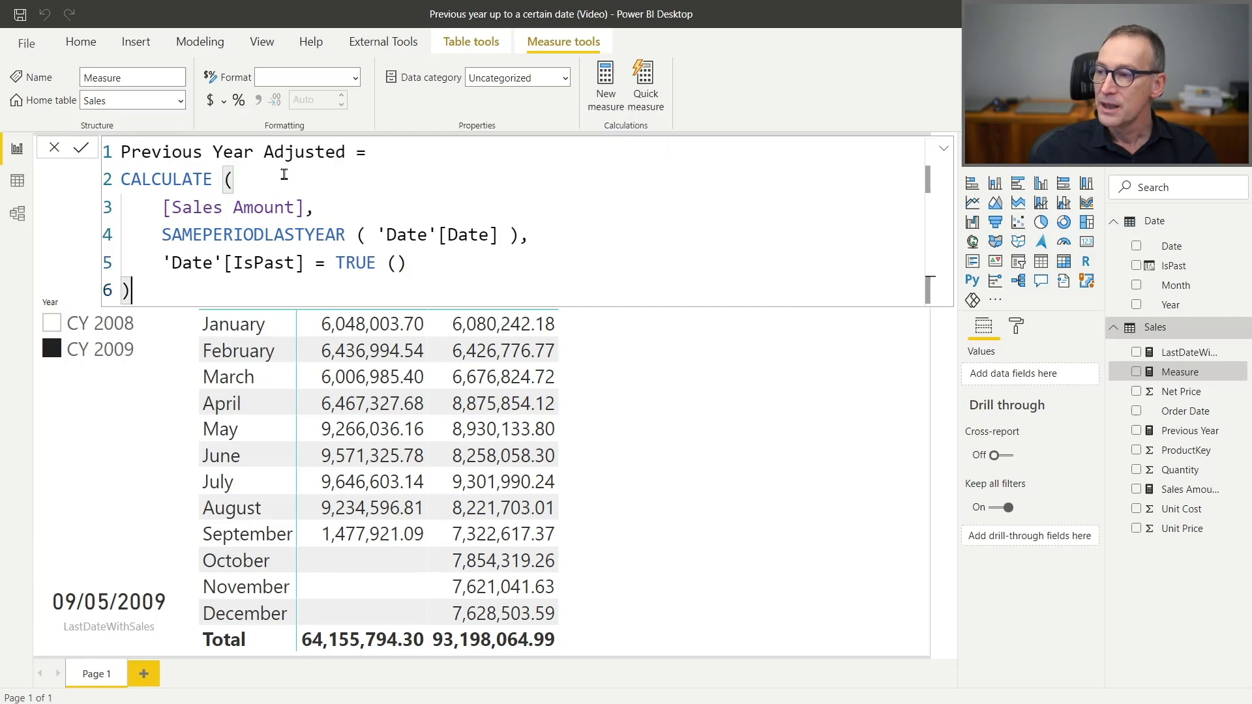
key(Return)
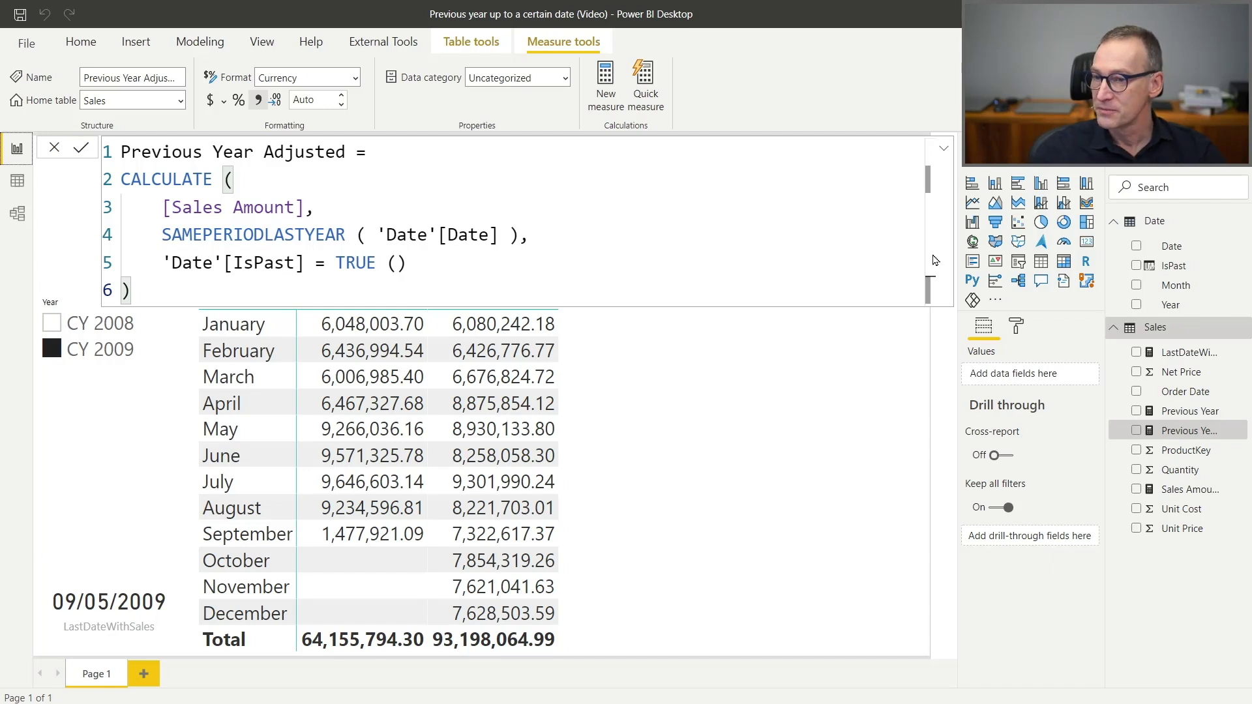
Format Previous Year Adjusted as Decimal number and add it to the matrix, totalling 64,084,179.73
click(356, 78)
click(312, 123)
key(Down)
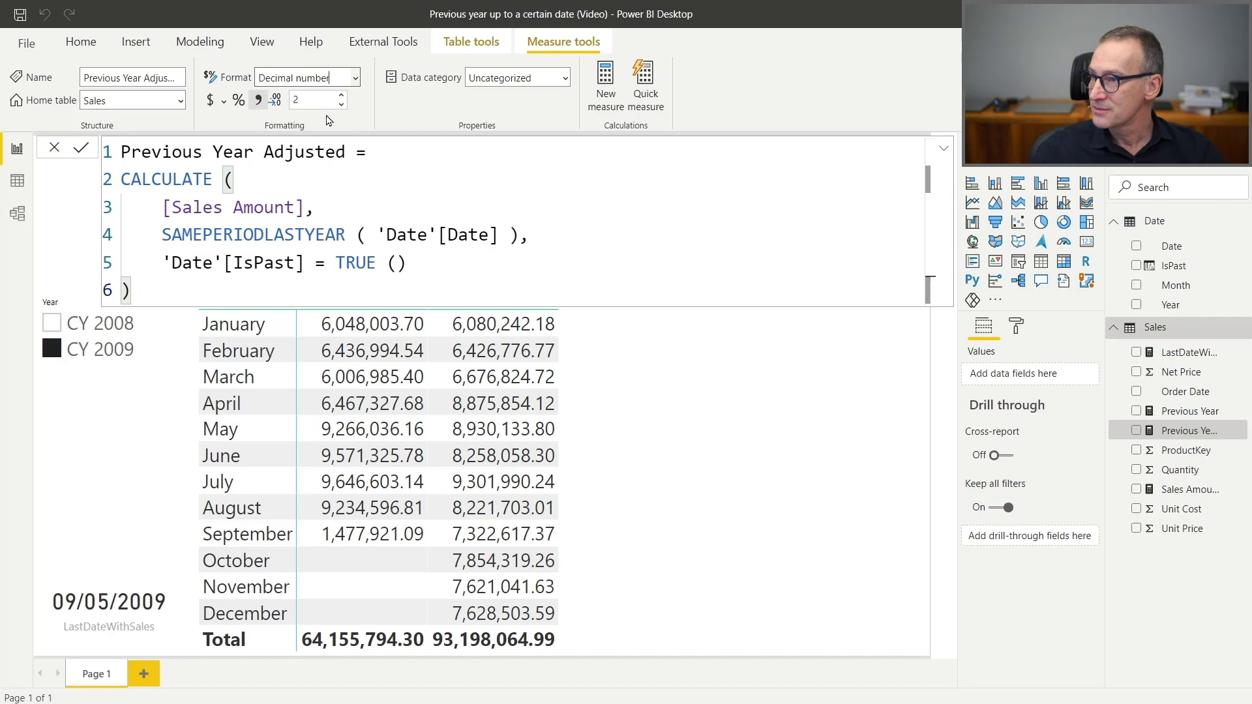
drag(1192, 433, 817, 431)
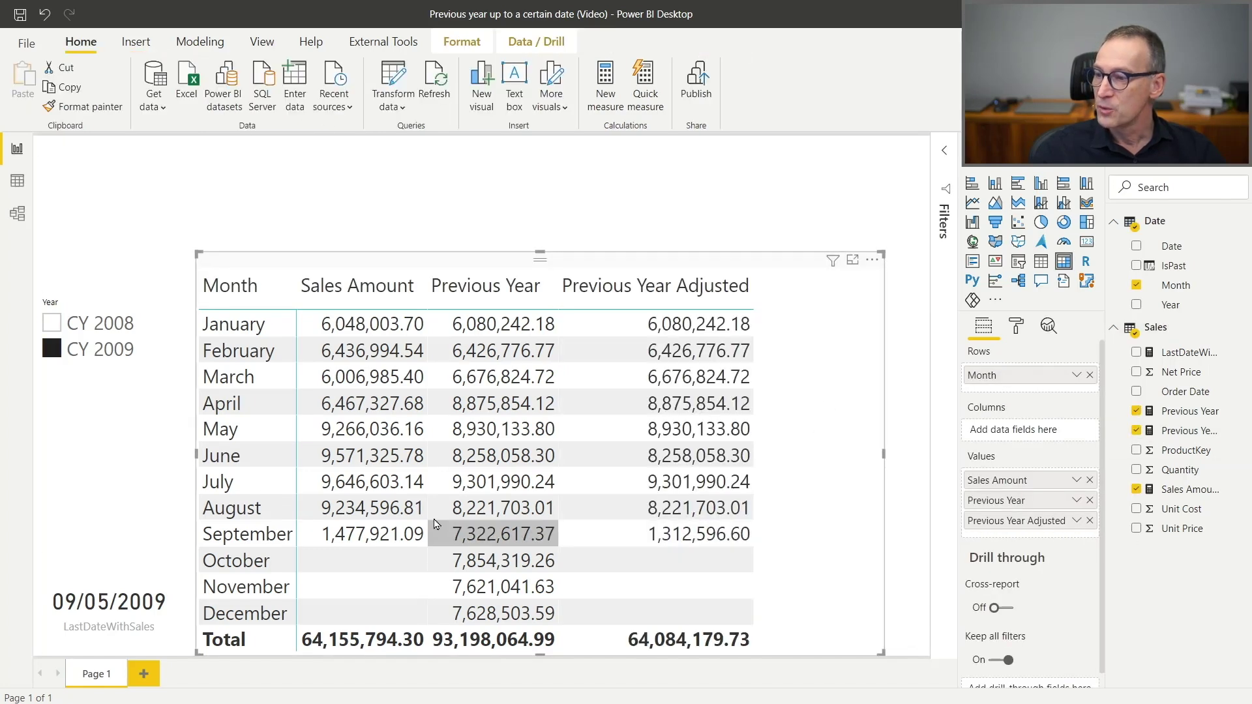